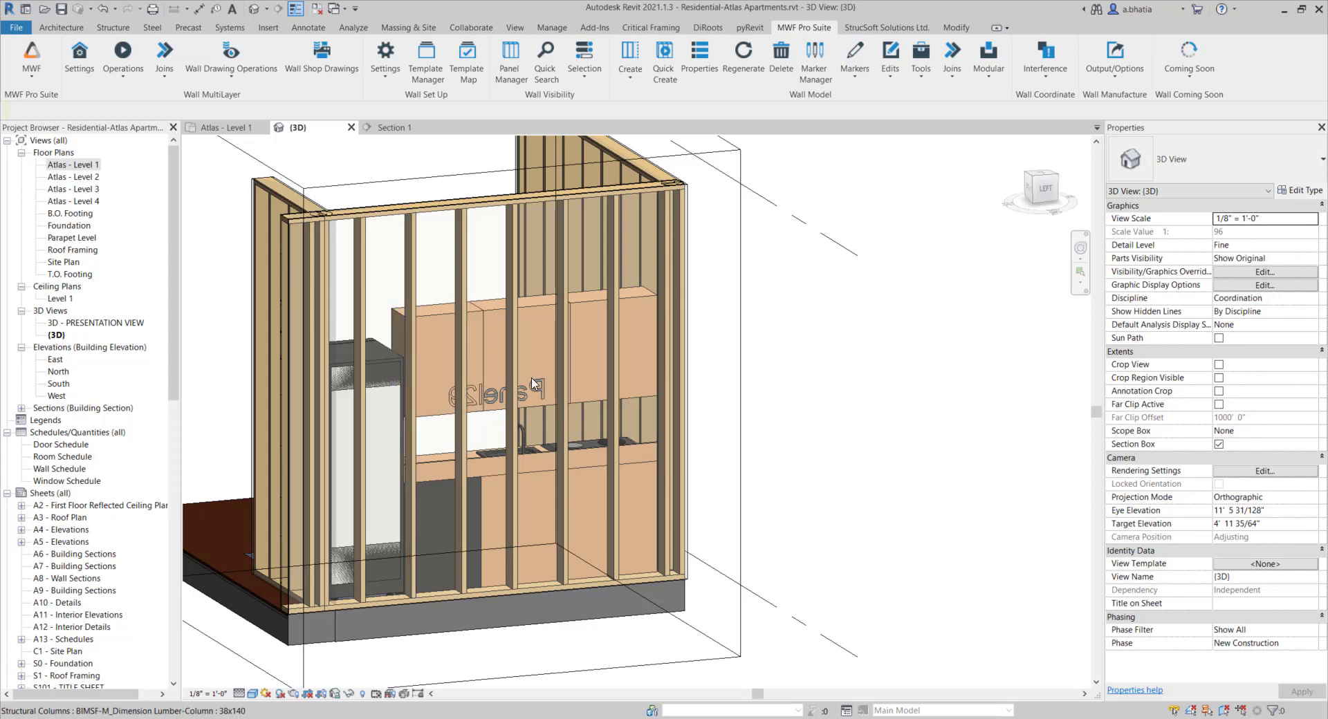
# Examine Panel29's studs in the left view and at an angle, checking the studs at both ends of the wall cabinets.
pyautogui.click(1040, 198)
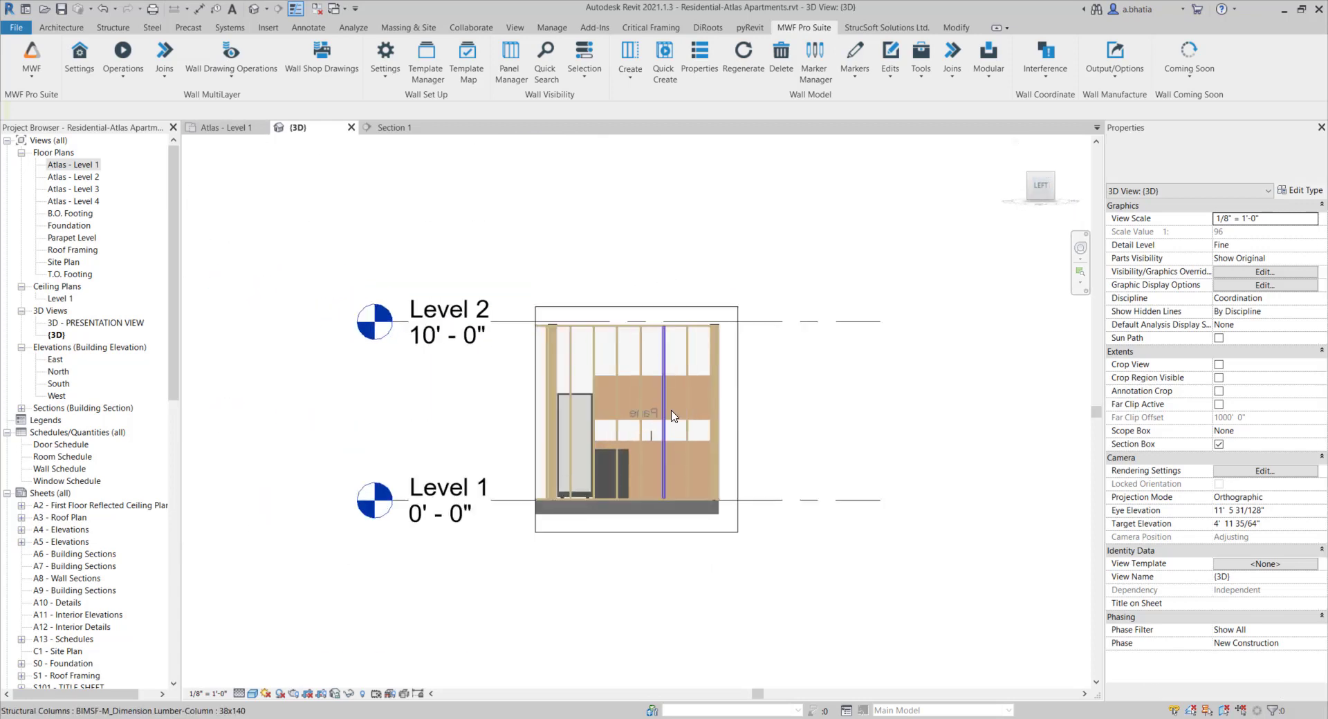
pyautogui.scroll(6, 671, 415)
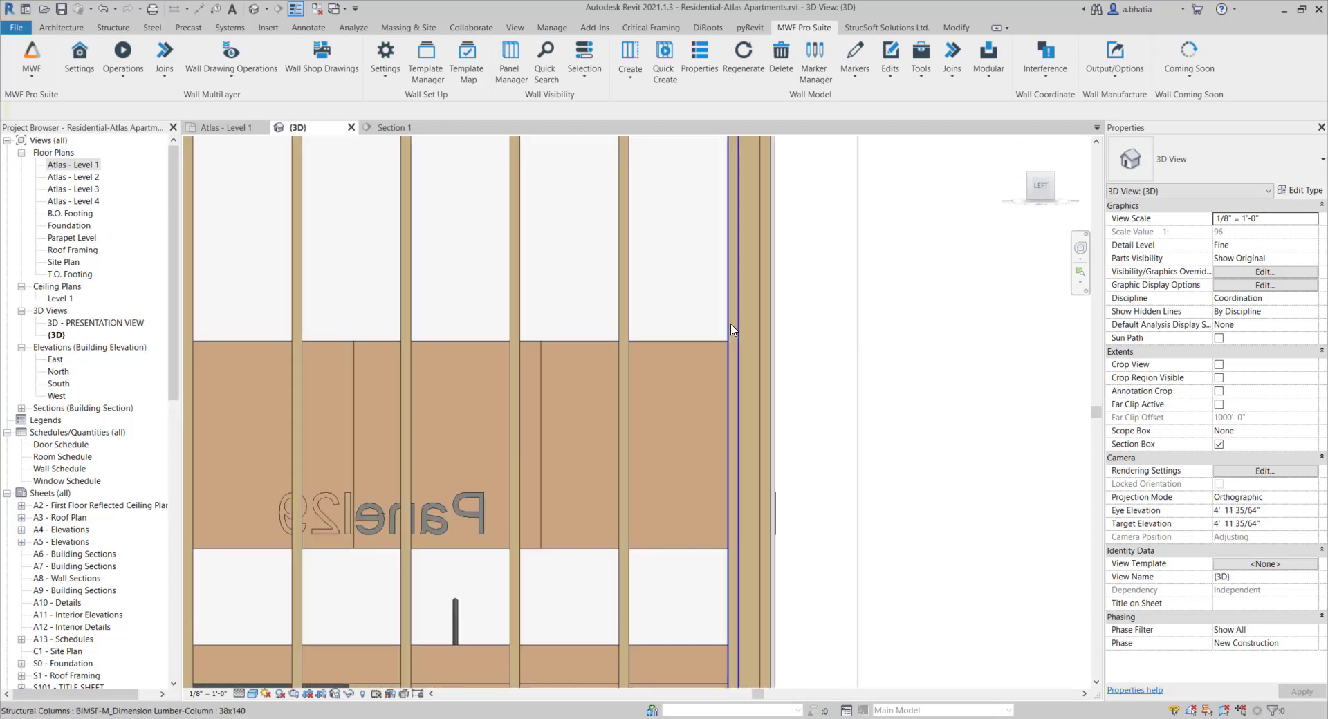
pyautogui.click(733, 330)
pyautogui.scroll(-2, 730, 332)
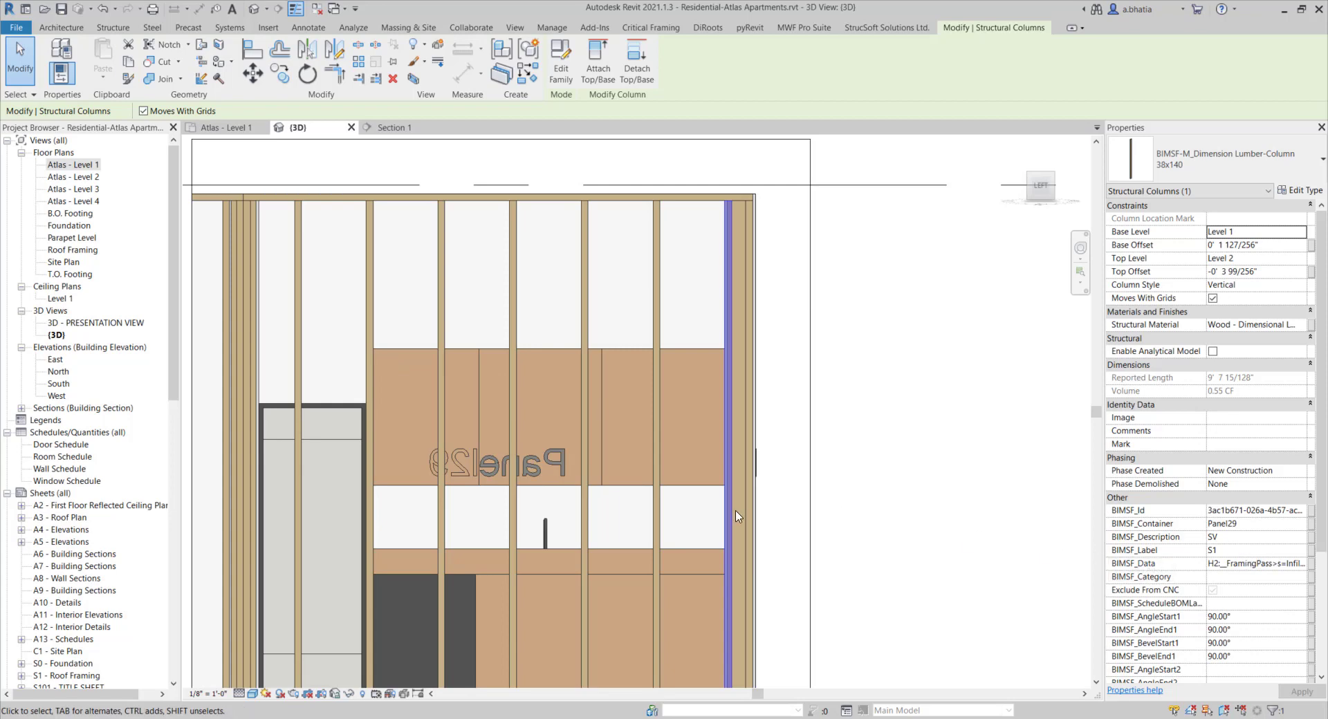
pyautogui.click(370, 280)
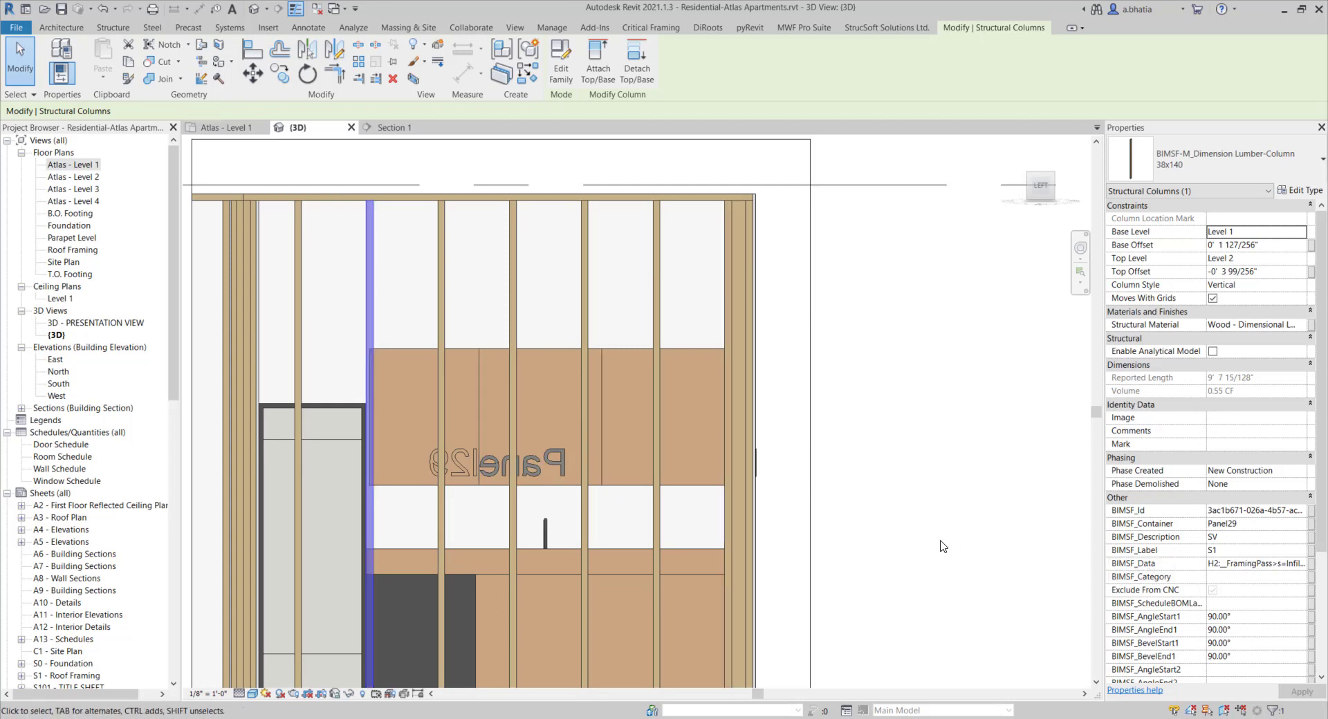
pyautogui.click(956, 429)
pyautogui.scroll(-1, 954, 421)
pyautogui.keyDown('shift'); pyautogui.moveTo(707, 449); pyautogui.dragTo(763, 457, button='middle'); pyautogui.keyUp('shift')
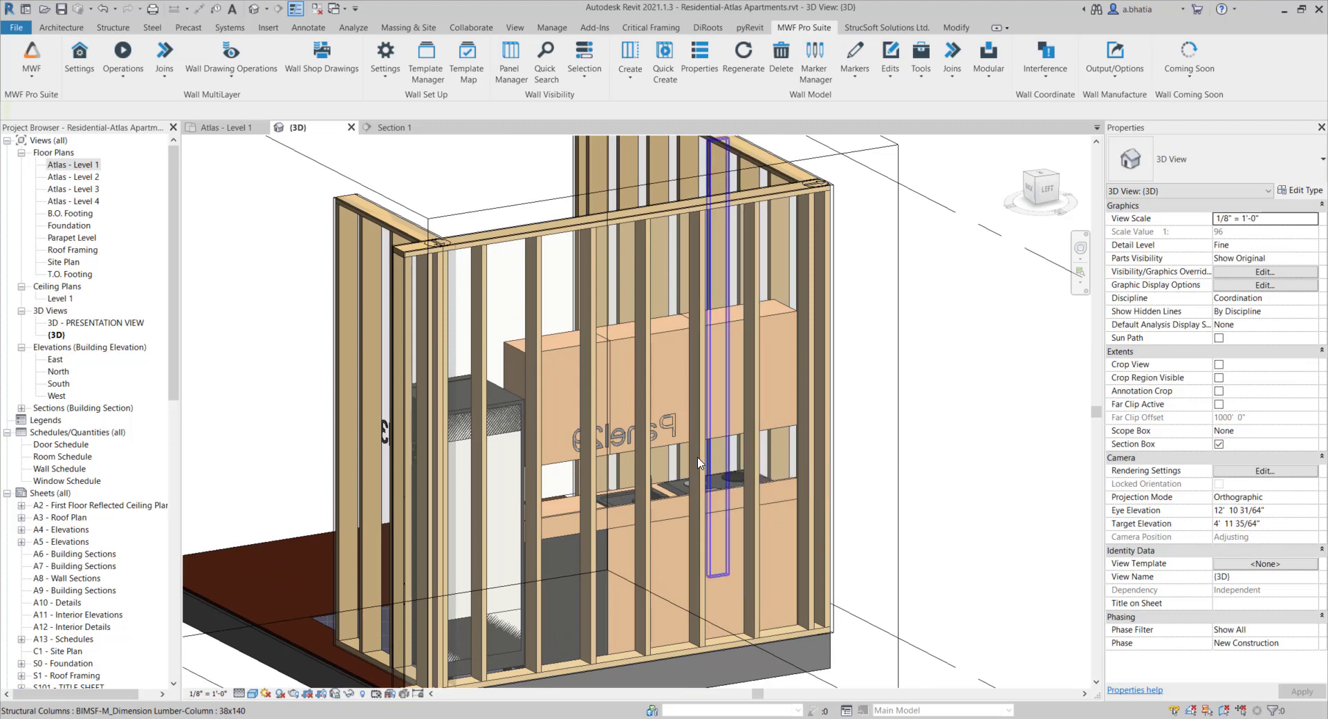
# In the Section 1 view, remove the countertop witness line from the vertical dimension string beside the kitchenette wall.
pyautogui.click(389, 128)
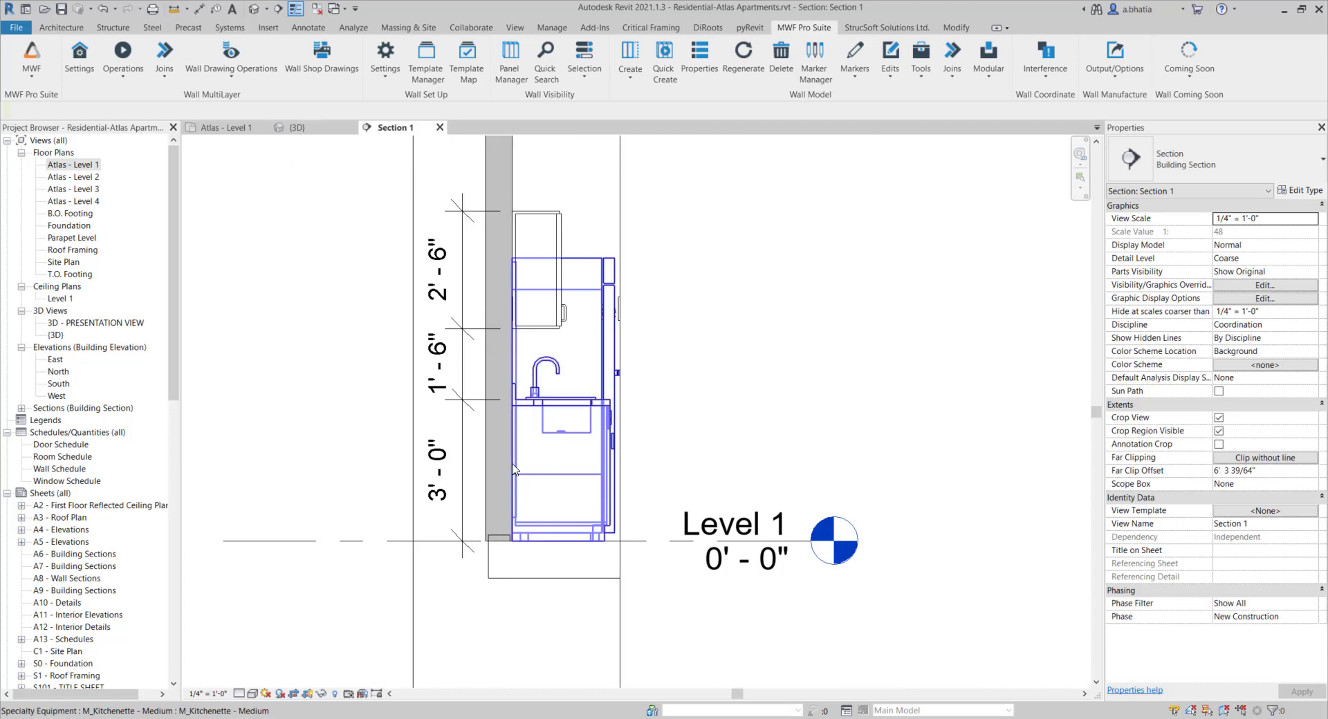
pyautogui.scroll(3, 484, 346)
pyautogui.scroll(-2, 479, 485)
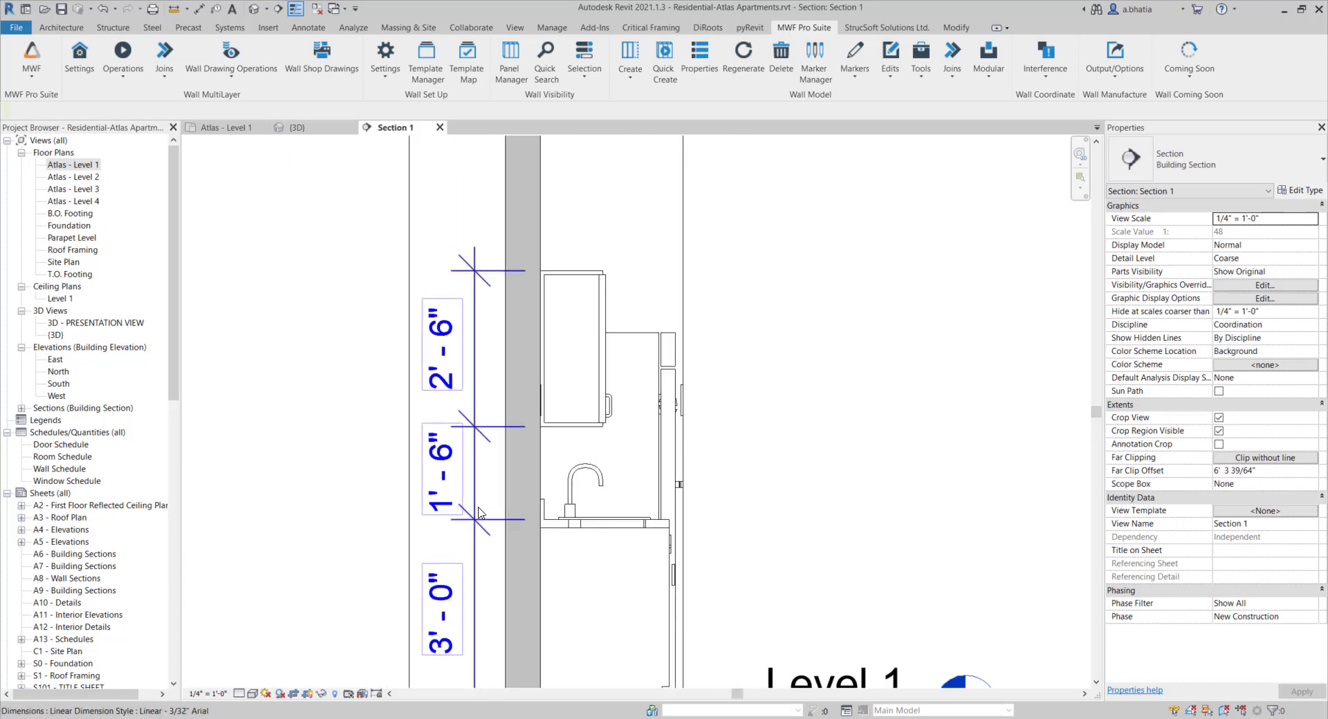
pyautogui.doubleClick(499, 363)
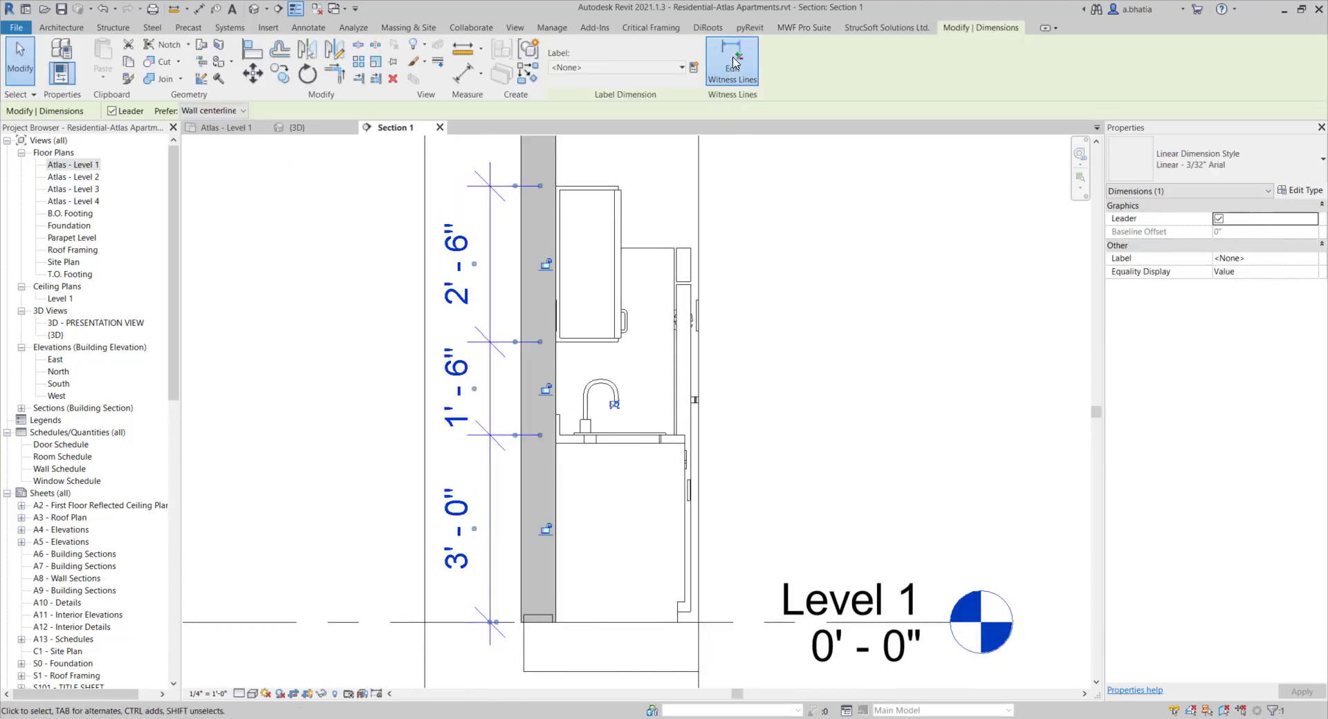
pyautogui.click(562, 441)
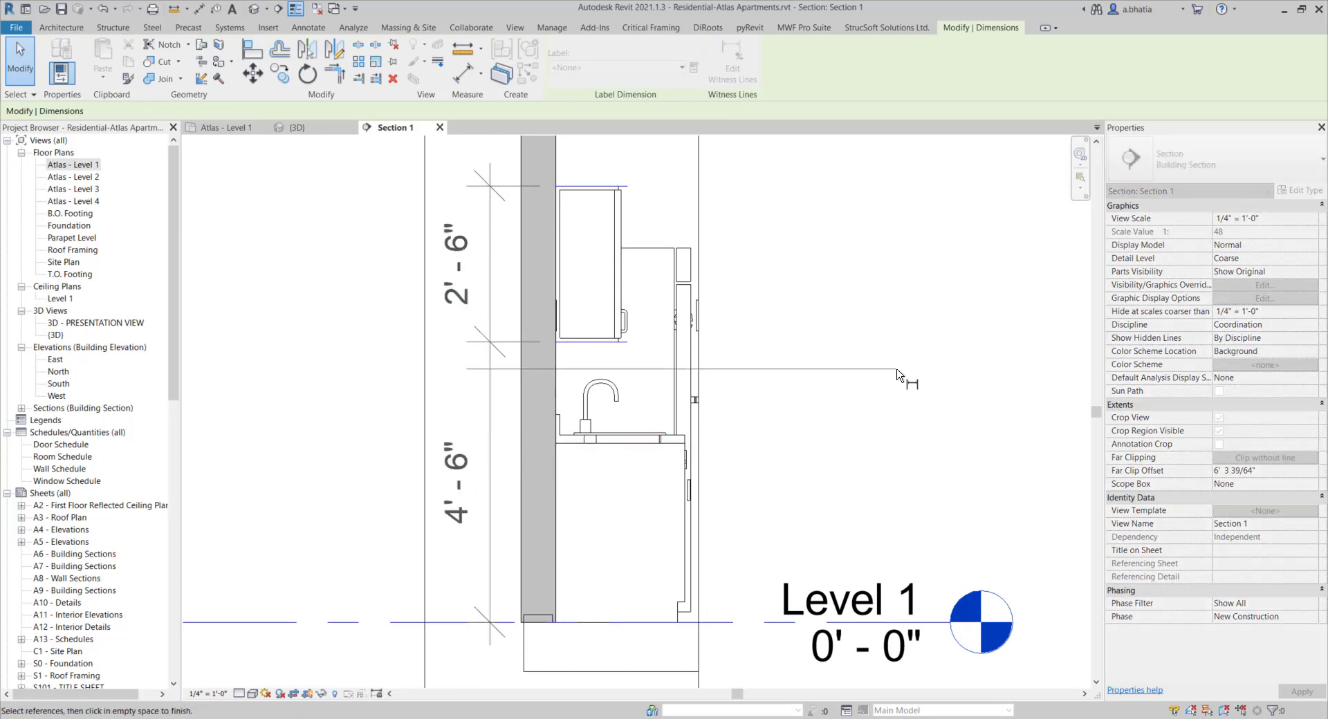
pyautogui.click(824, 414)
pyautogui.scroll(1, 529, 423)
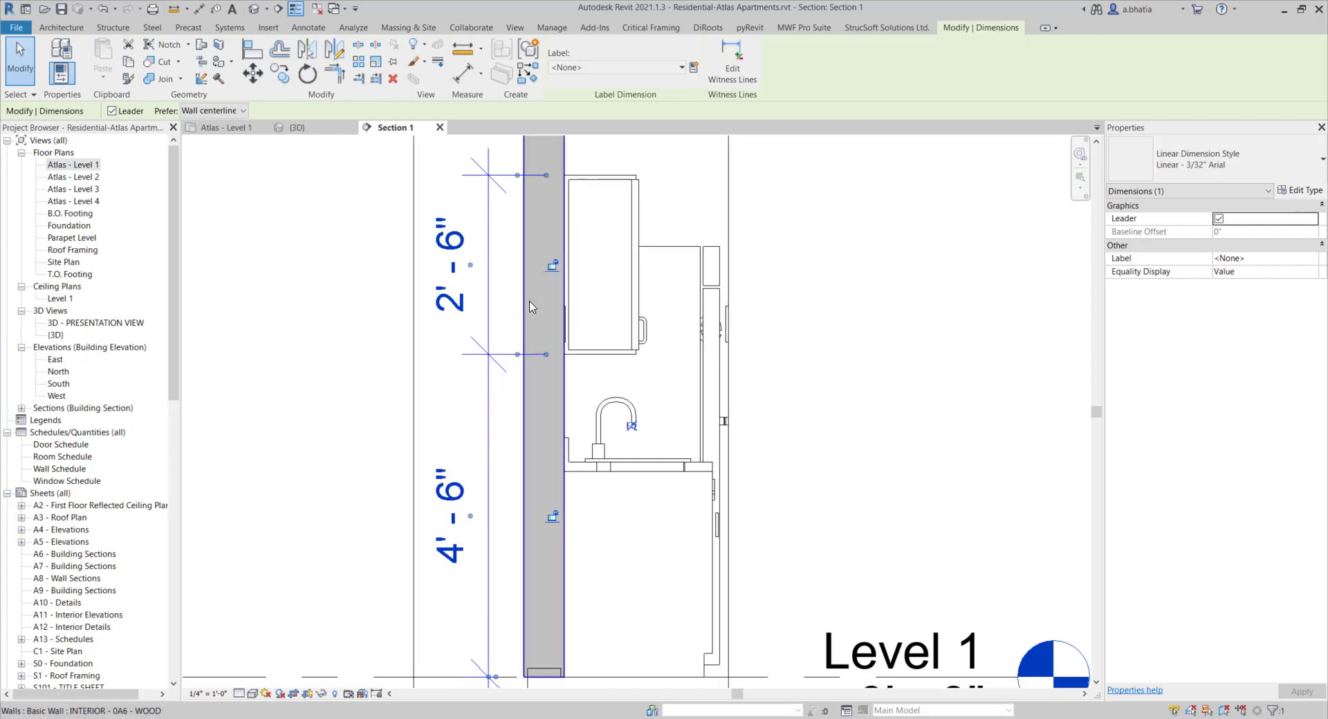
pyautogui.press('f')
pyautogui.press('Escape')
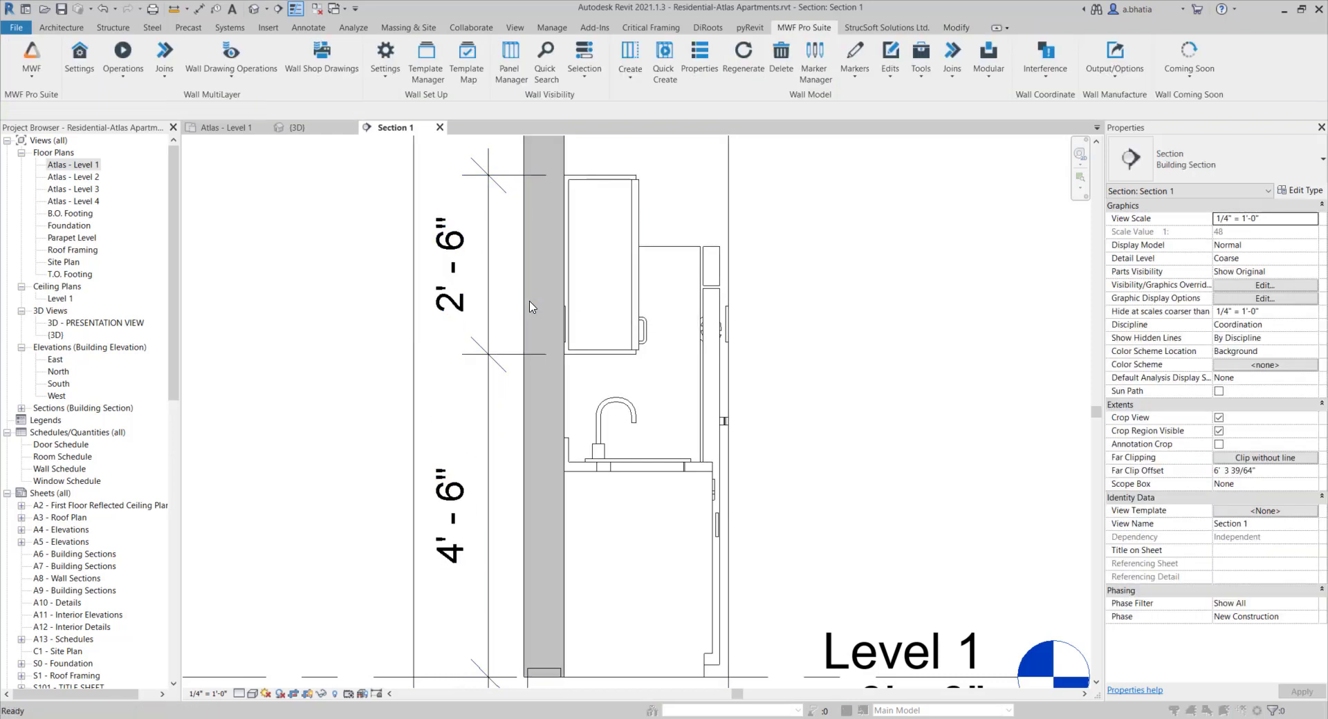
pyautogui.click(776, 420)
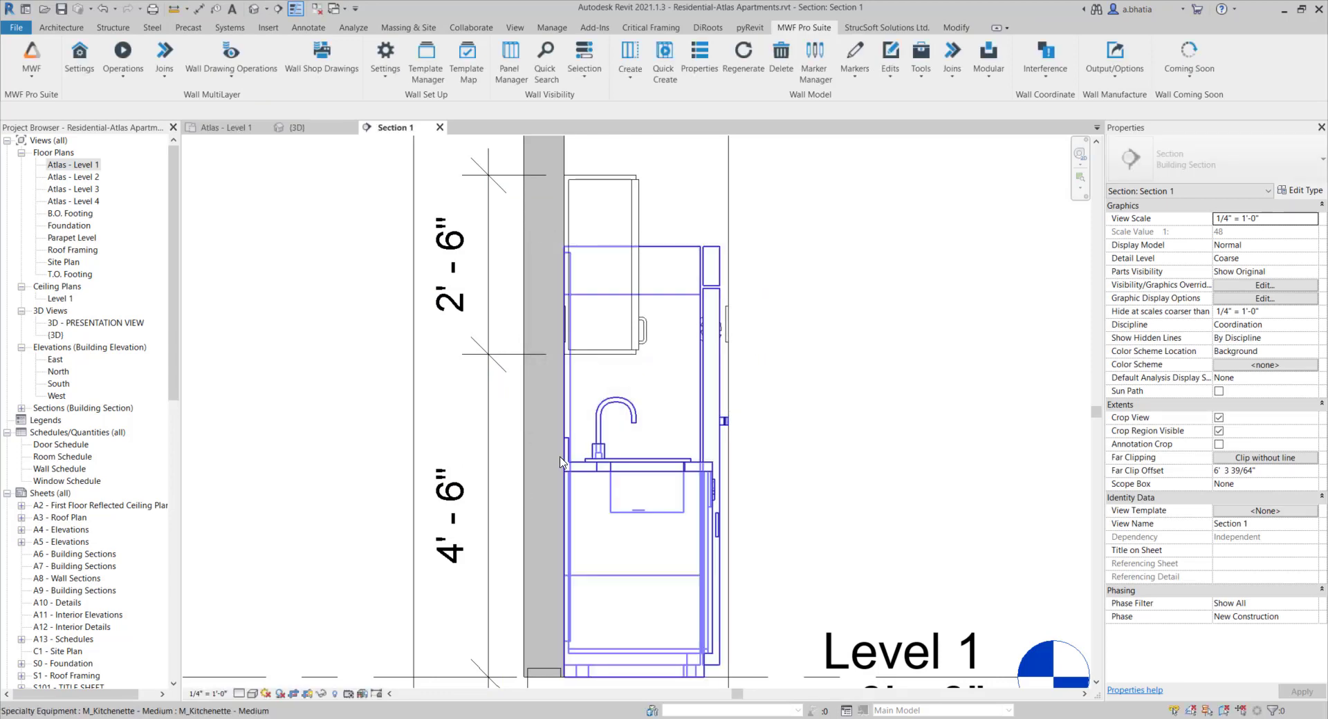
# Add an aligned overall dimension from Level 1 to the top of the upper cabinet, outside the existing dimension string.
pyautogui.press('d')
pyautogui.press('i')
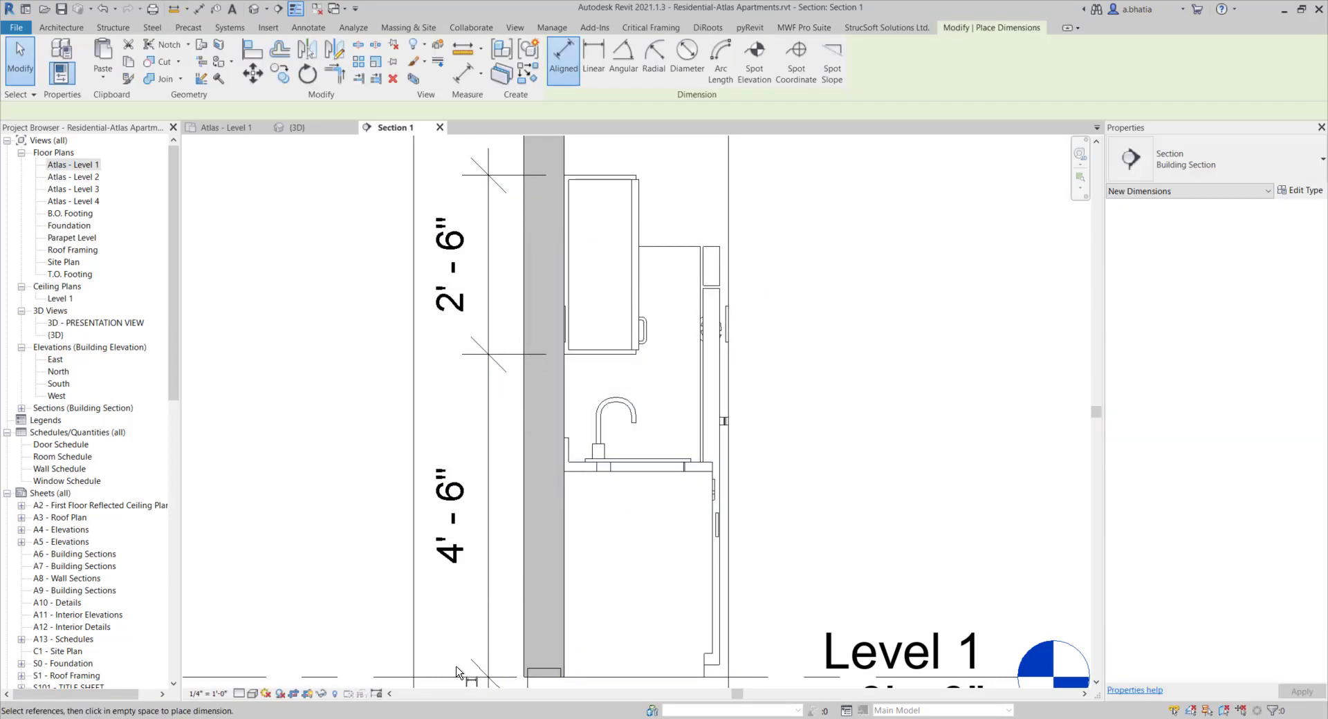
pyautogui.click(598, 178)
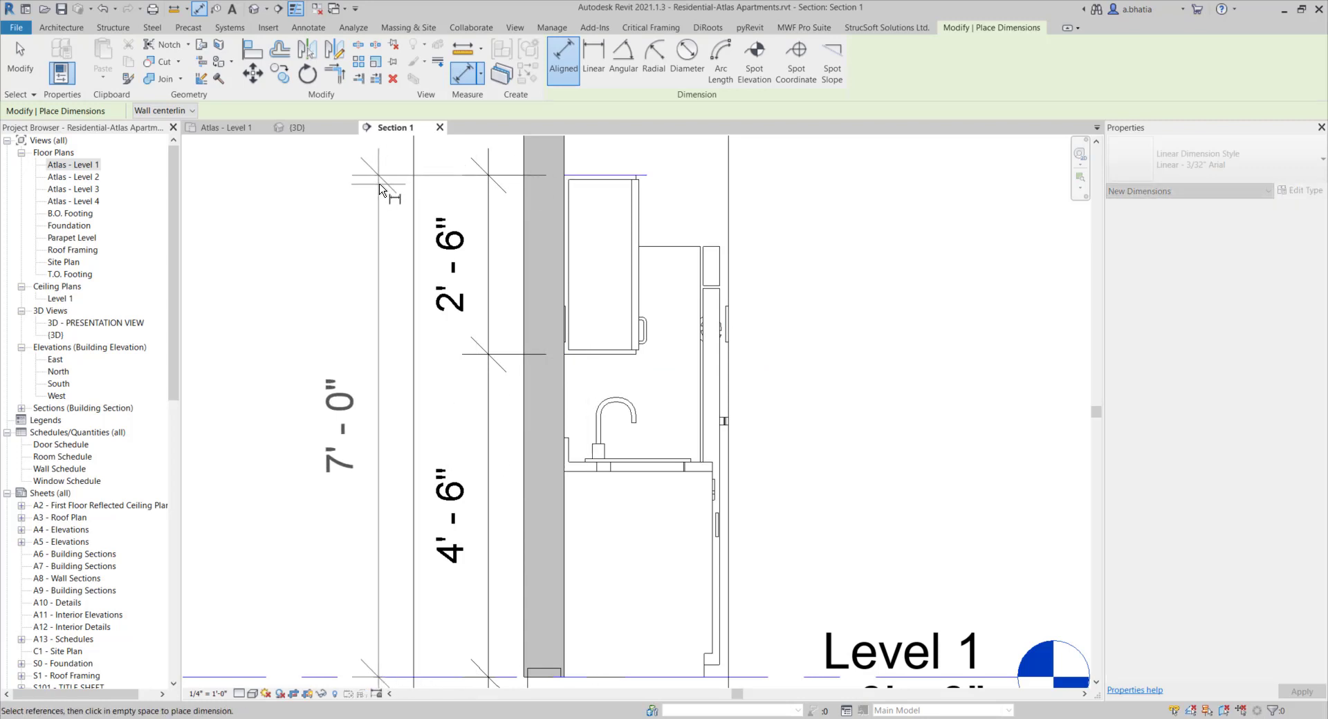
pyautogui.click(379, 191)
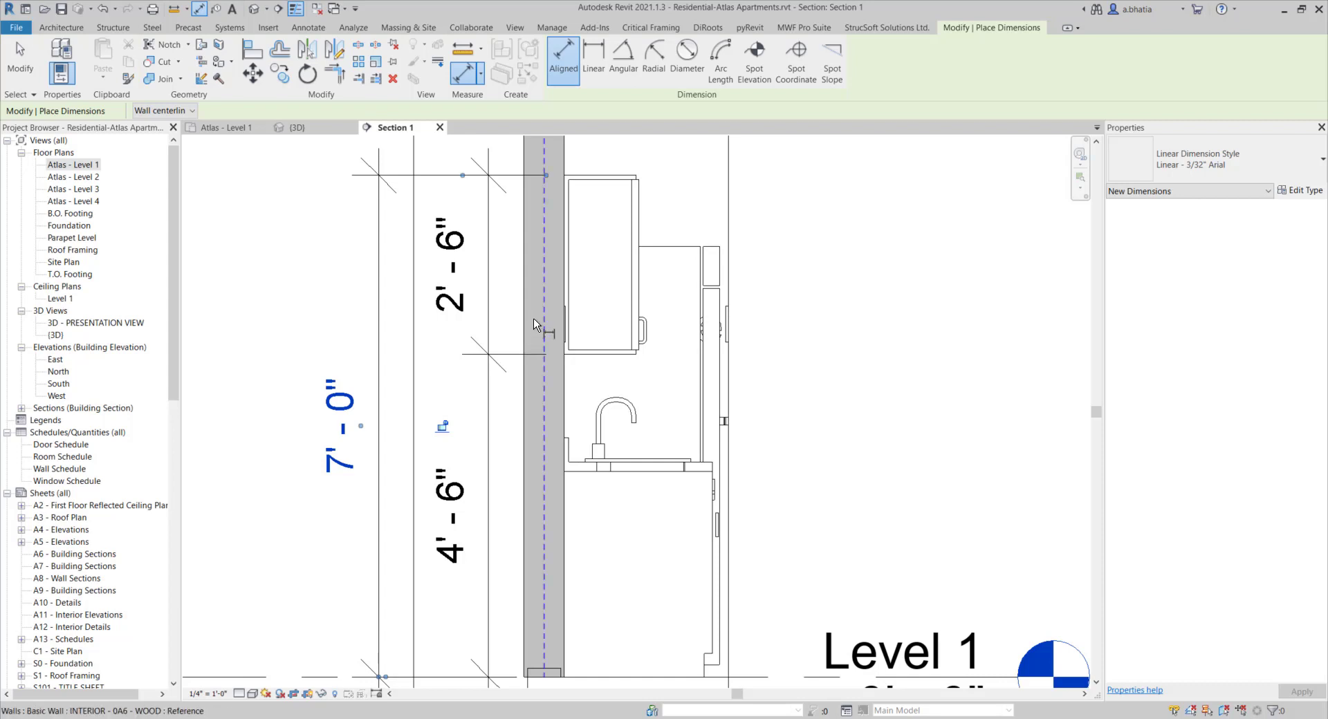
pyautogui.scroll(-5, 526, 339)
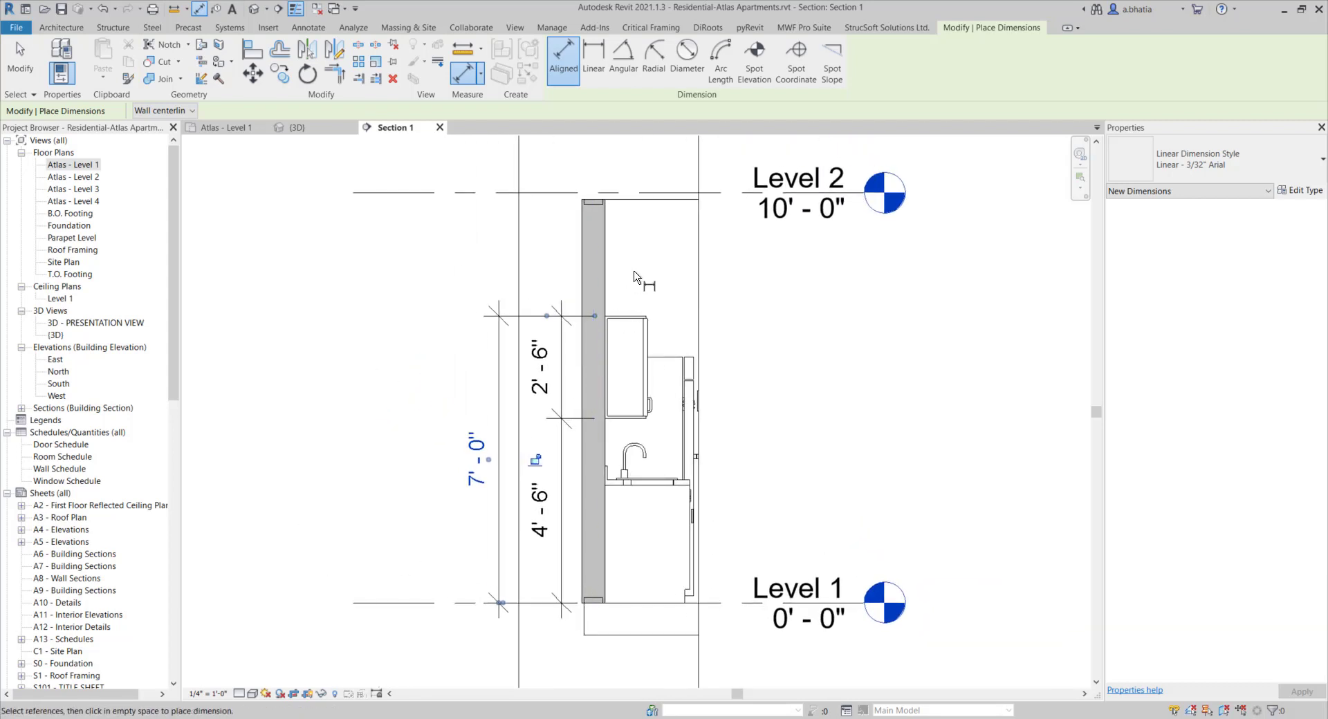
pyautogui.press('Escape')
pyautogui.press('Escape')
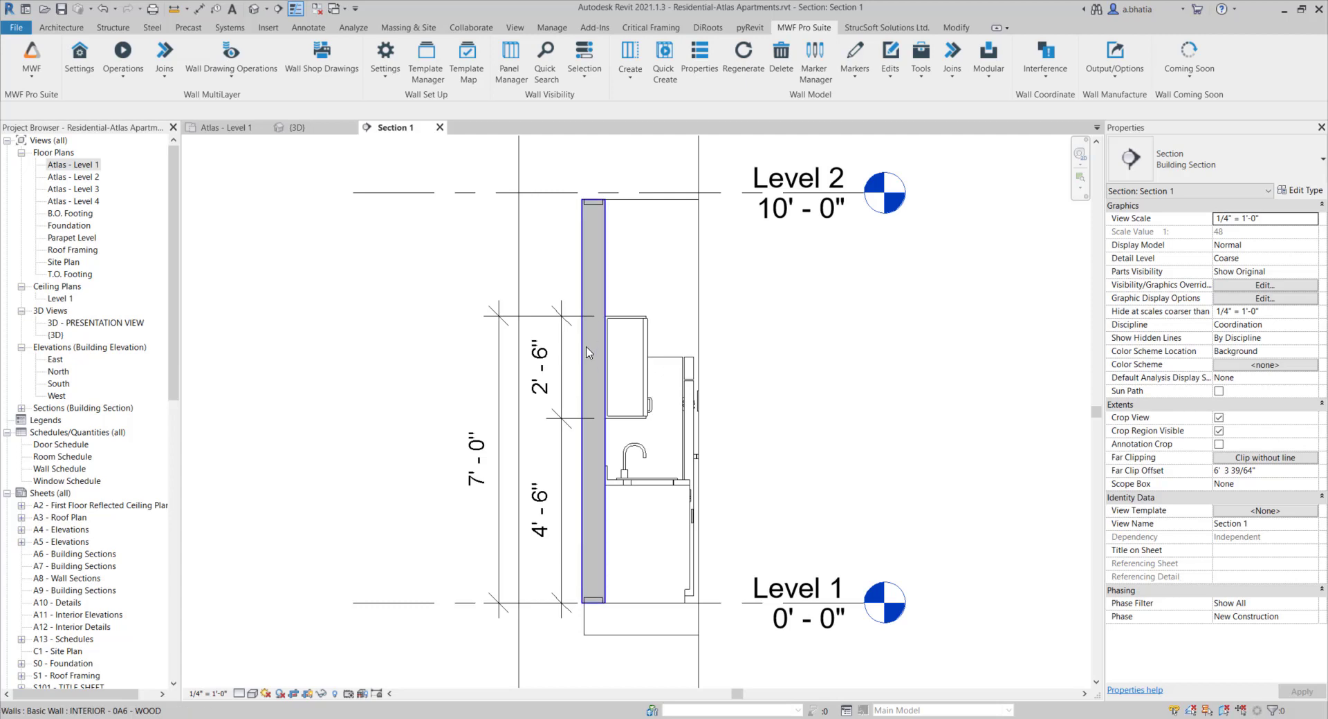
# Open the MWF Pro Suite properties of Panel29 from one of its studs in the 3D view.
pyautogui.click(601, 269)
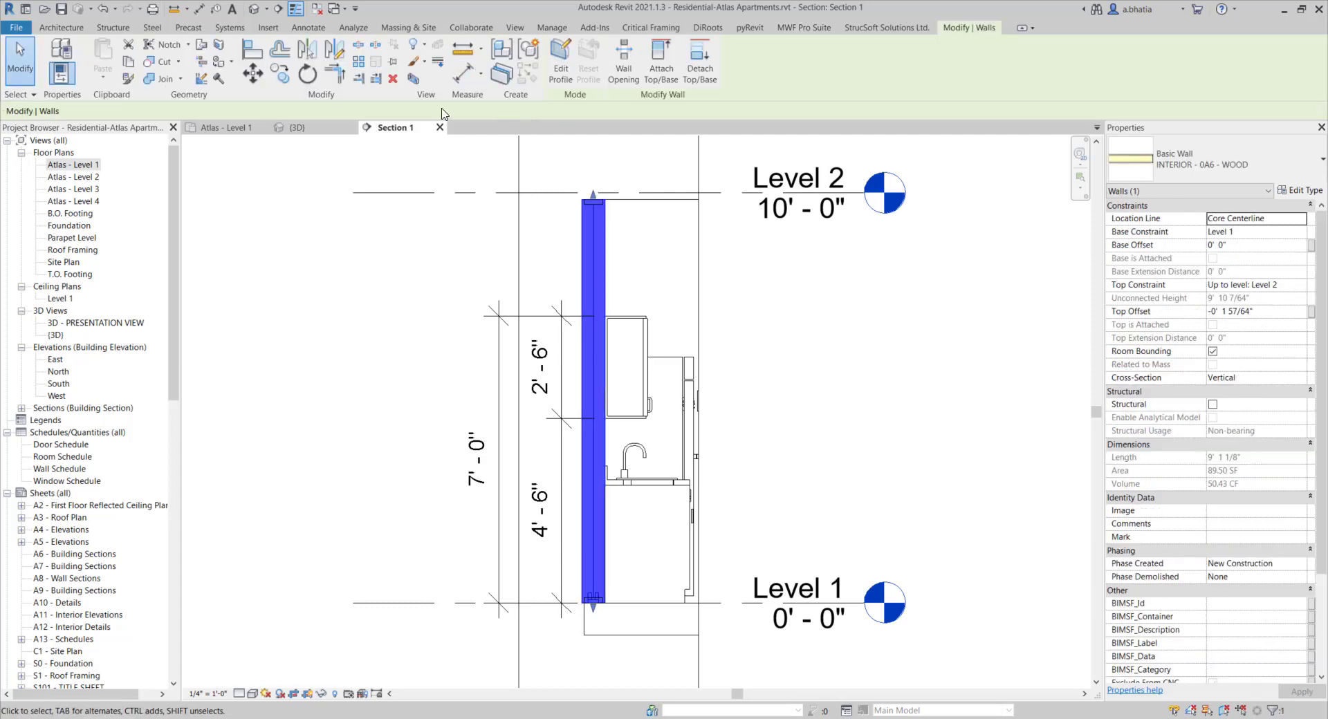
pyautogui.click(296, 128)
pyautogui.click(584, 374)
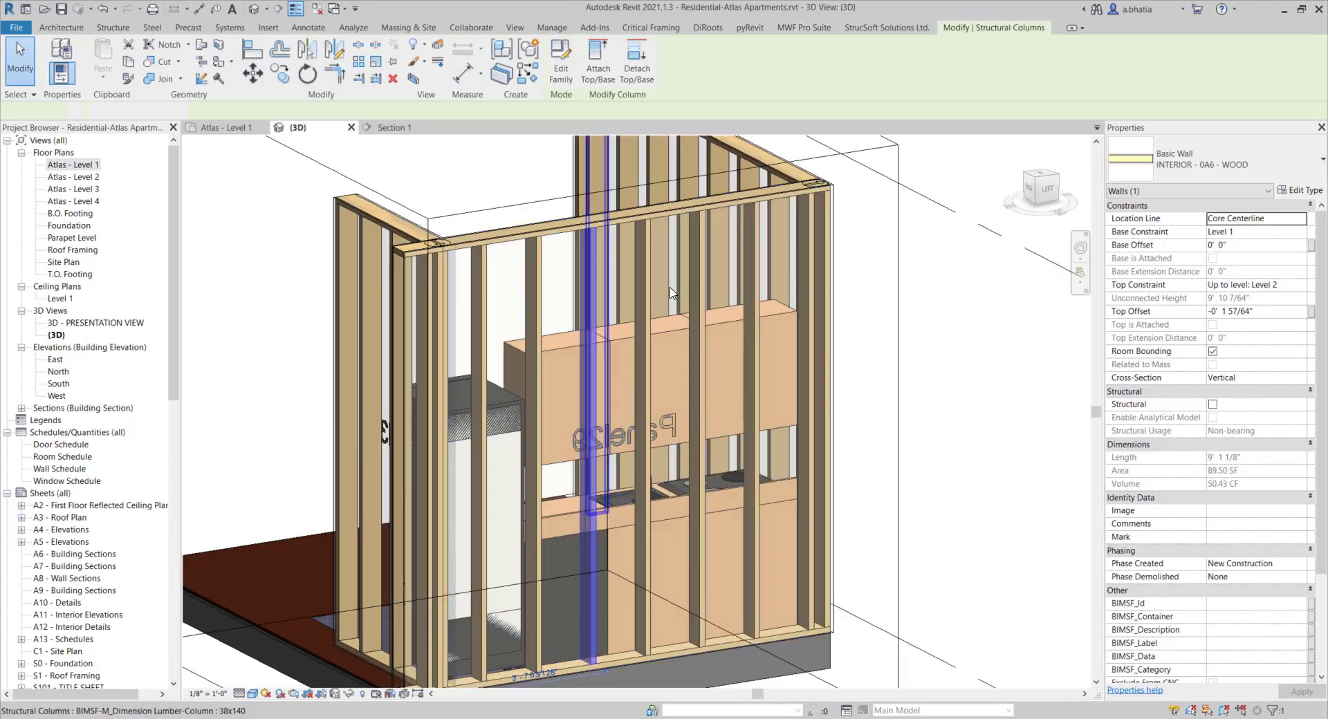
pyautogui.click(806, 28)
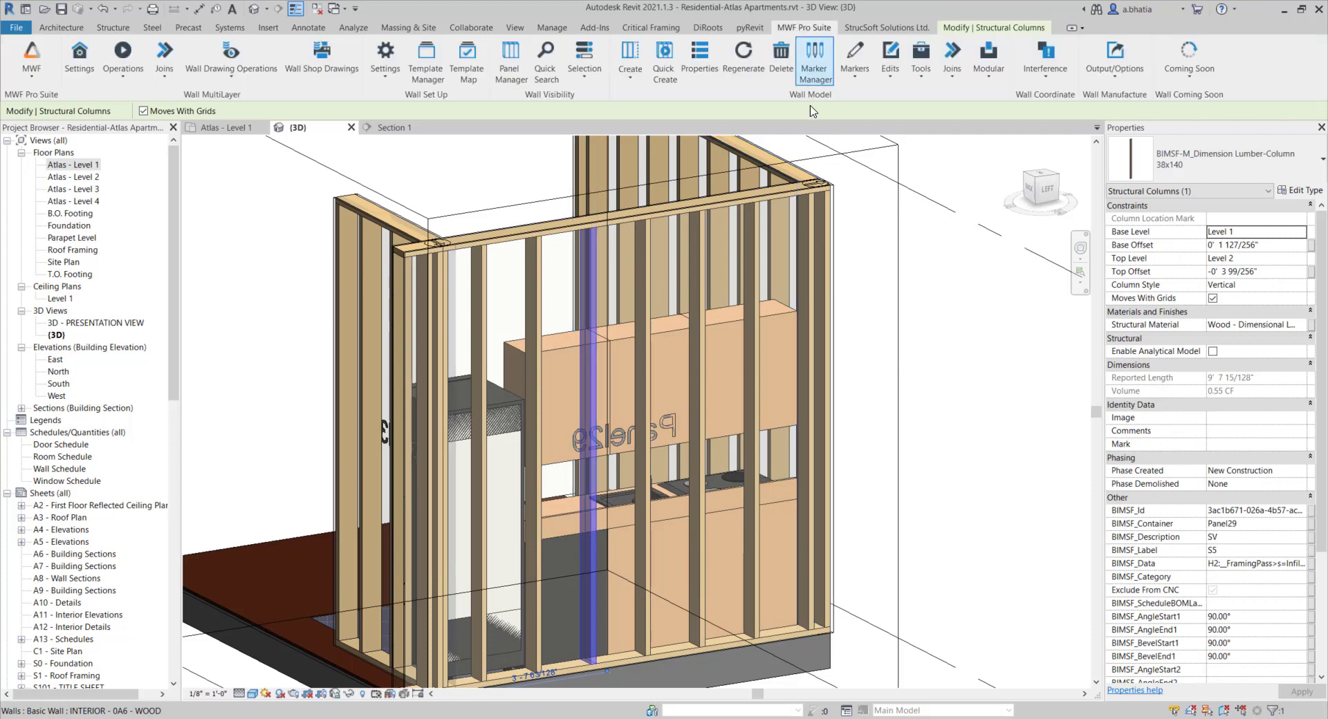
pyautogui.click(697, 64)
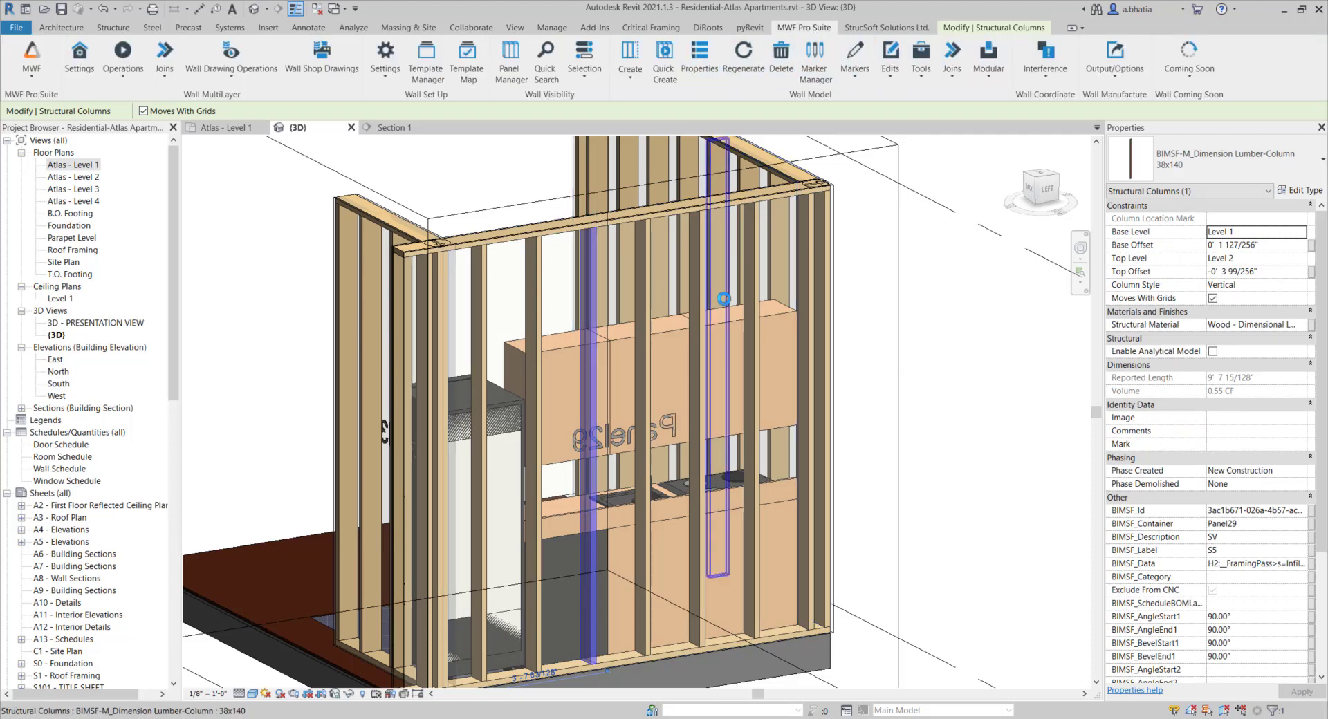
pyautogui.click(725, 299)
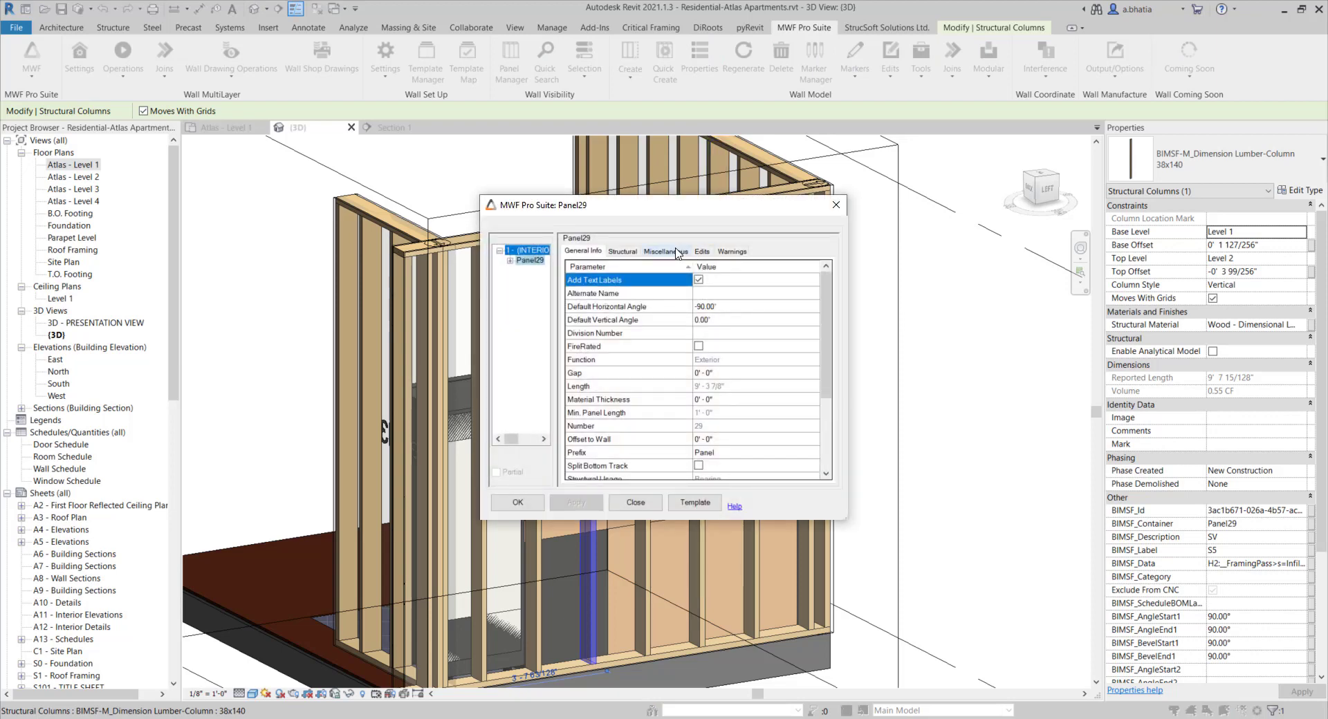
# Open Panel29's Horizontals feature settings for editing.
pyautogui.click(676, 251)
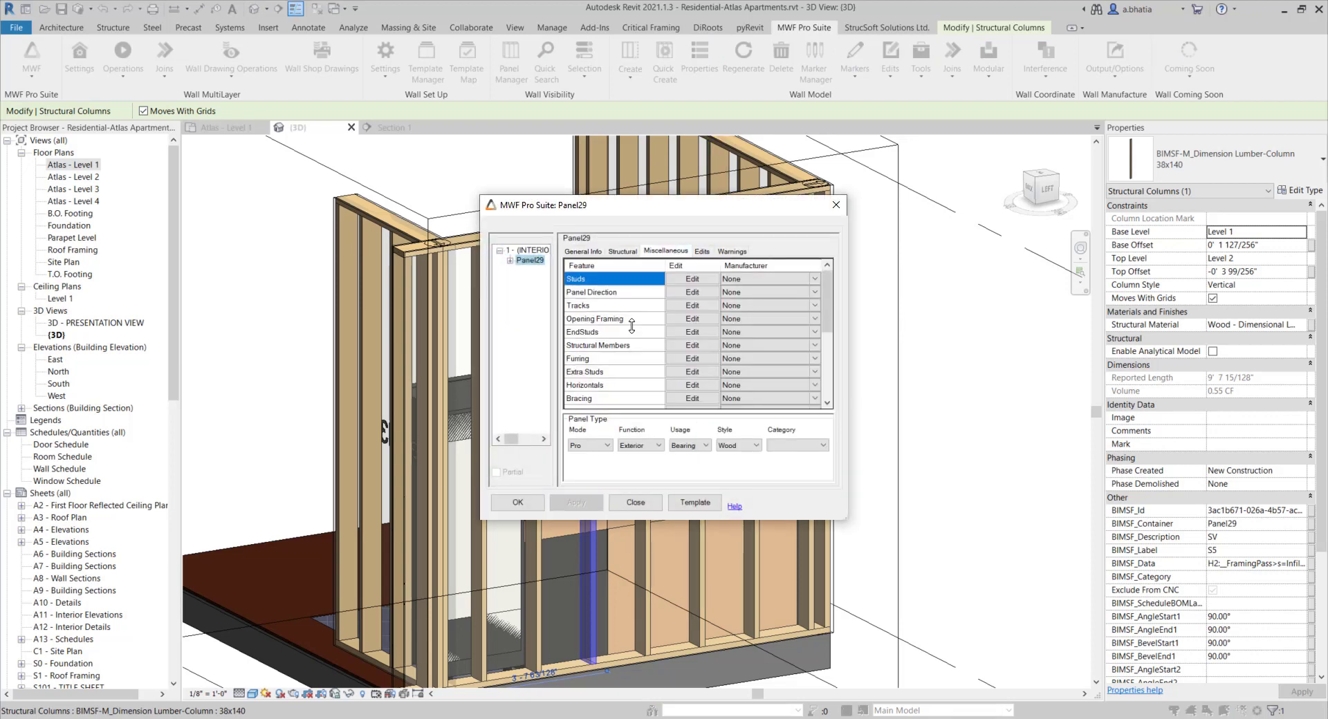
pyautogui.click(594, 389)
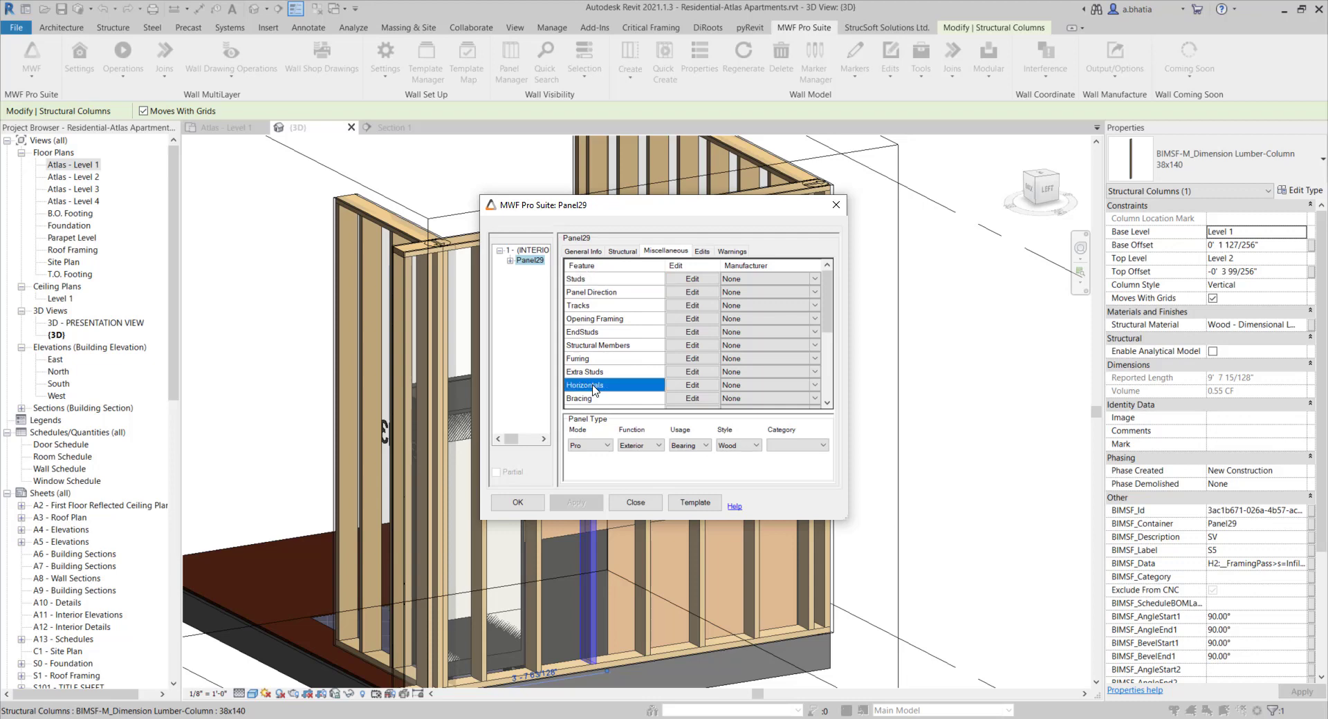
pyautogui.click(687, 388)
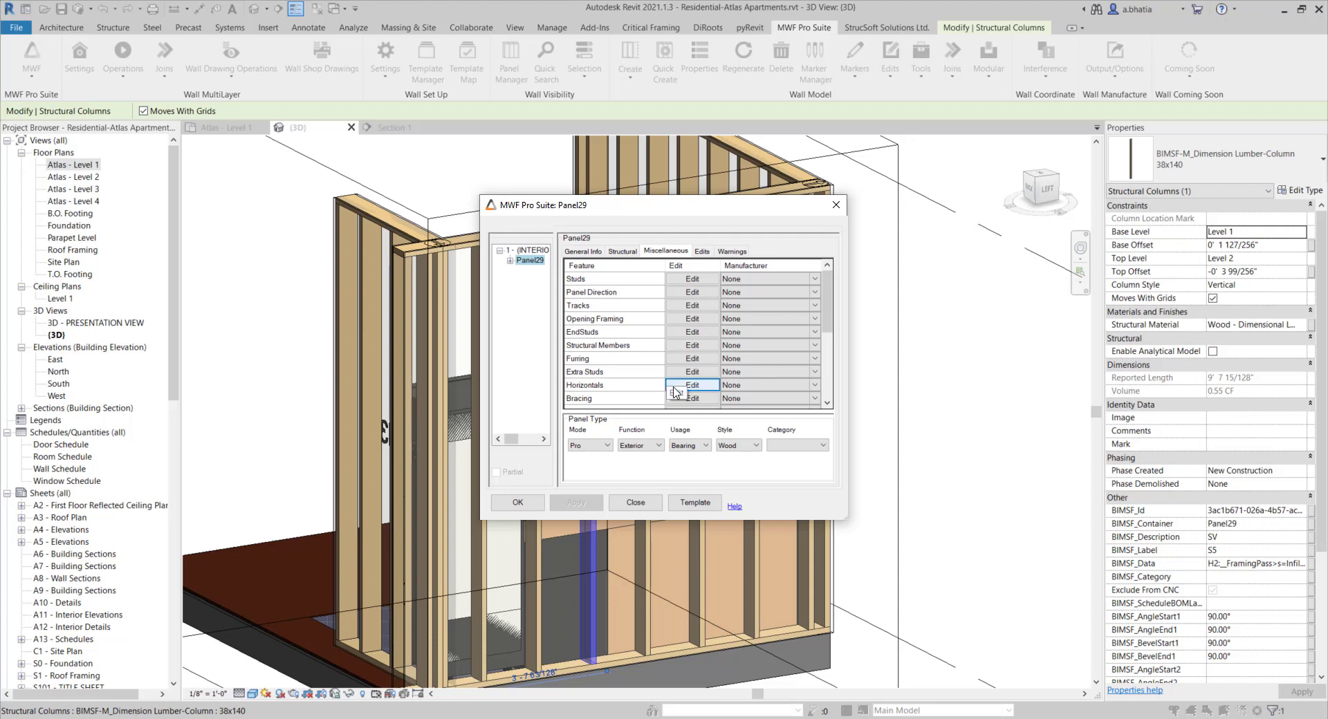
pyautogui.click(674, 388)
pyautogui.click(711, 387)
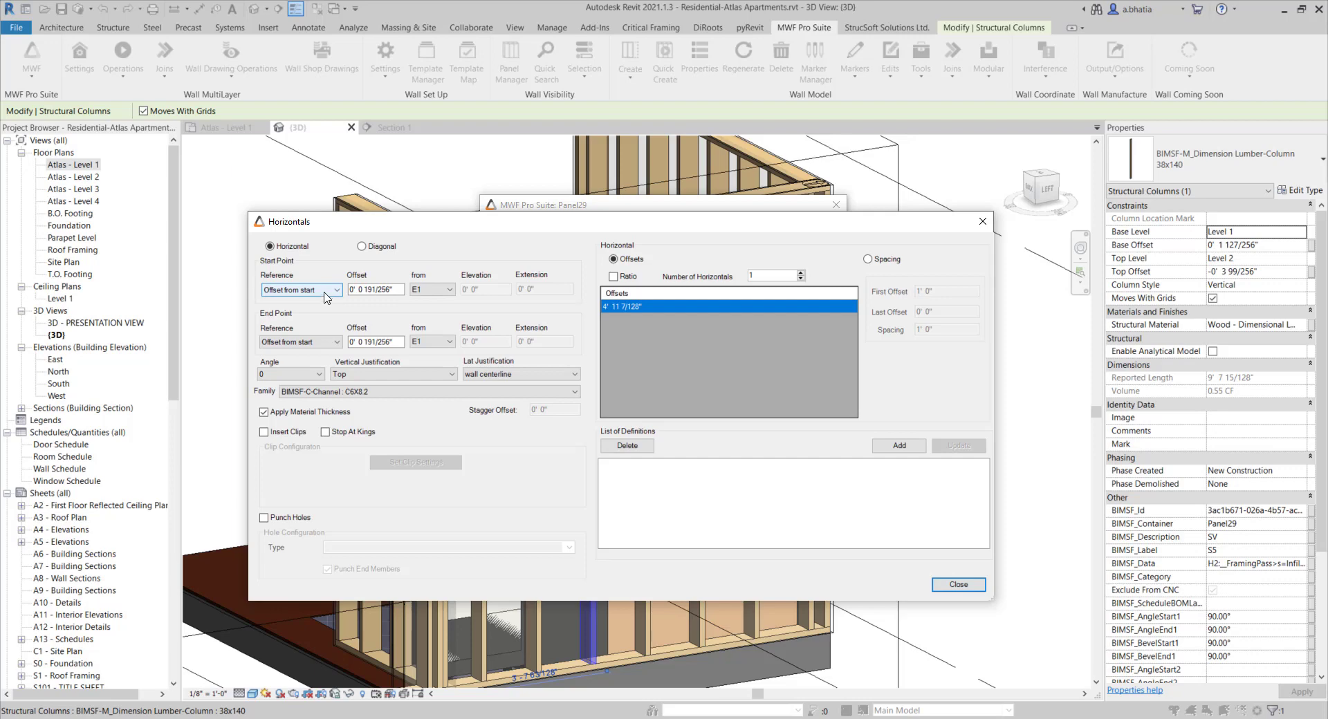
# Set the horizontal's start point to offset from stud S1 and its end point to Offset from end, measured from stud S6.
pyautogui.click(299, 247)
pyautogui.click(424, 290)
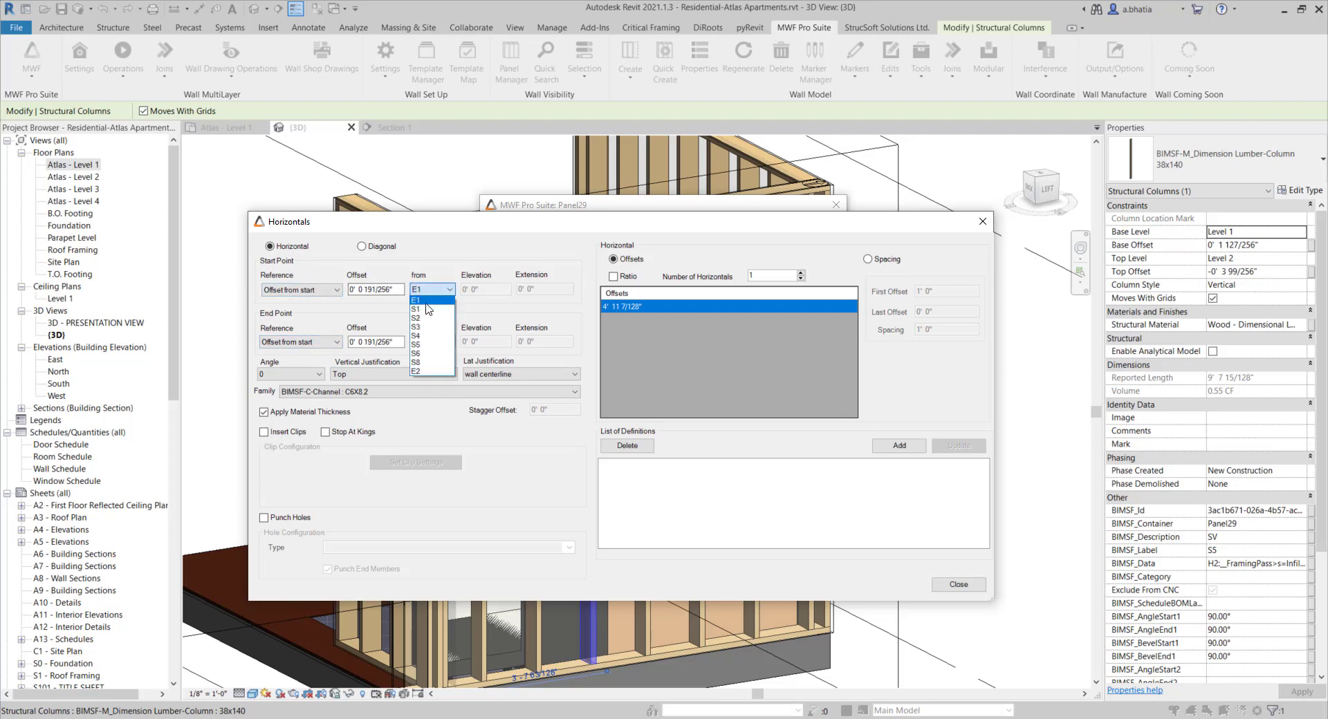
pyautogui.click(429, 311)
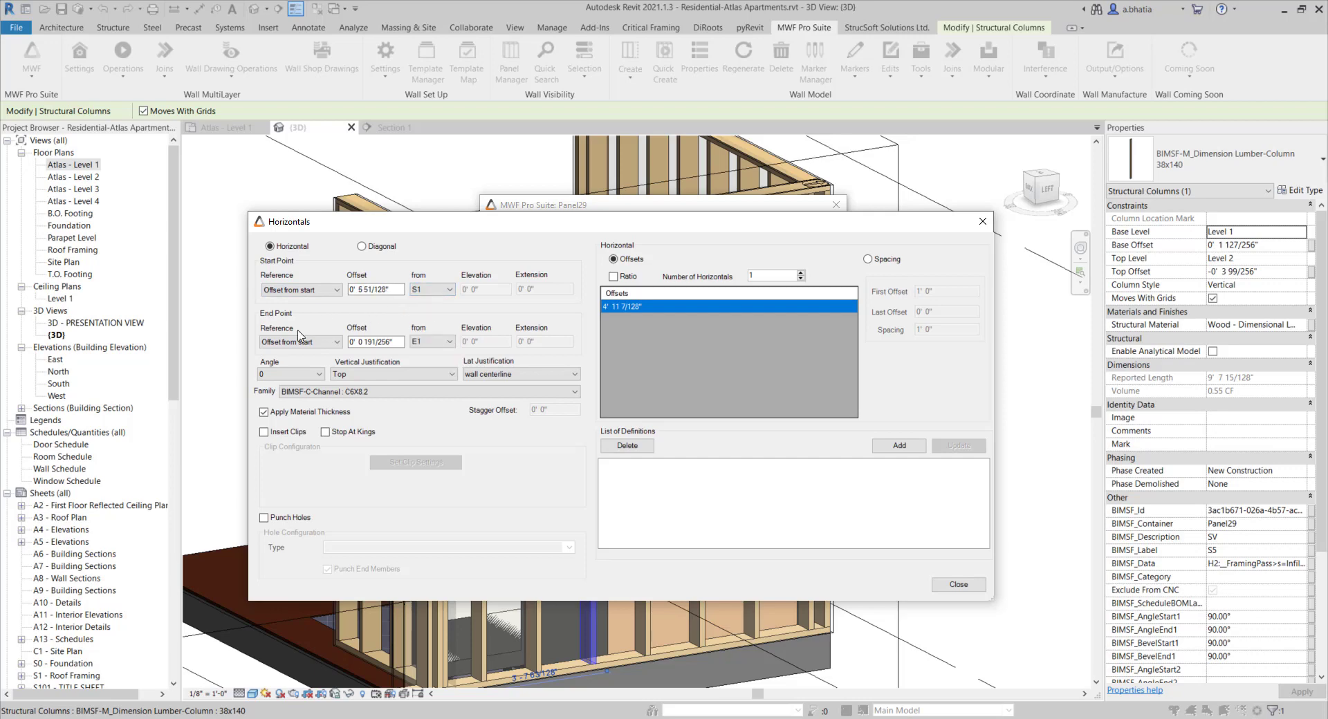
pyautogui.click(282, 343)
pyautogui.click(284, 361)
pyautogui.click(431, 343)
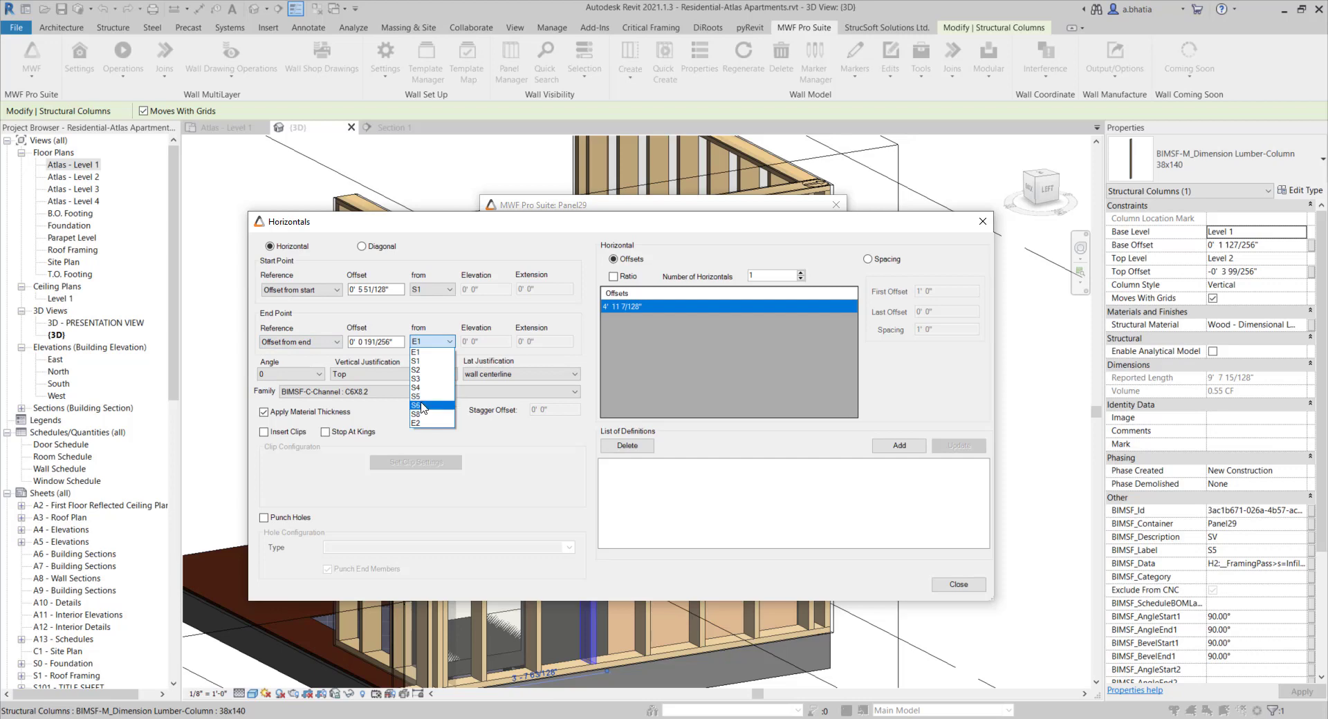
pyautogui.click(423, 406)
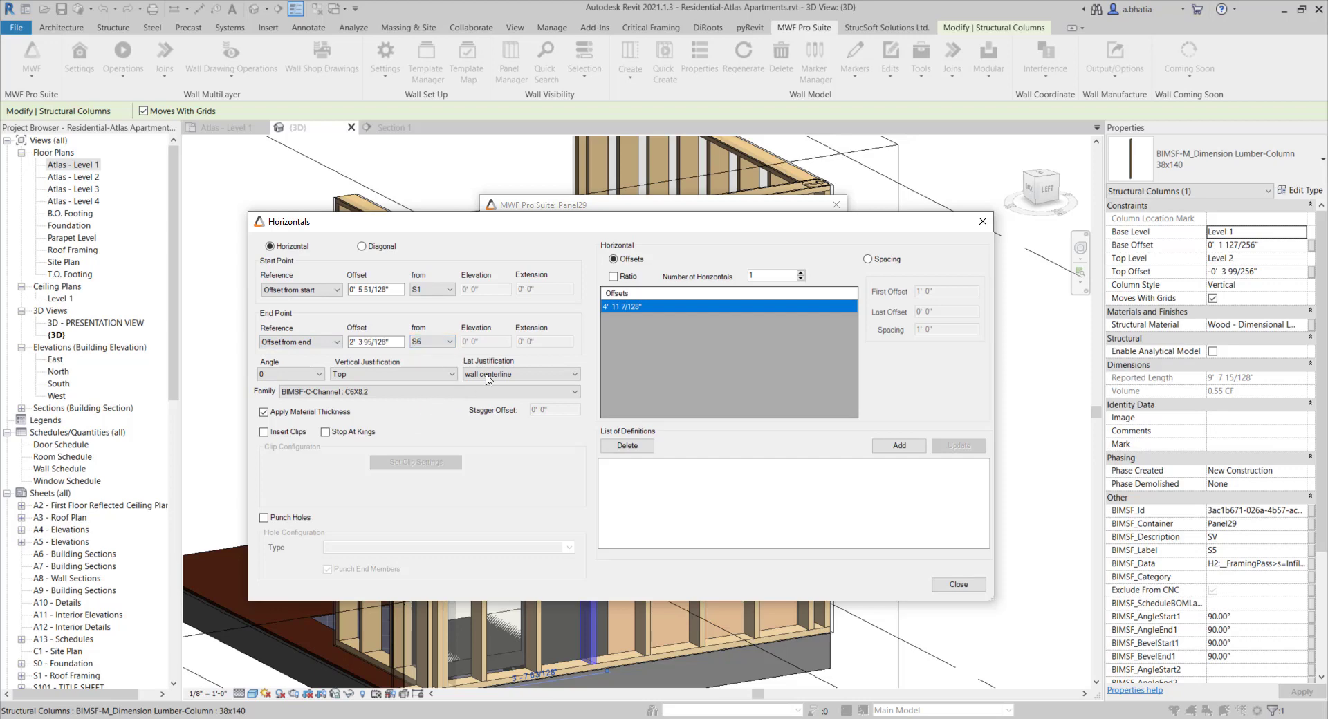
pyautogui.click(362, 343)
# Set the horizontal's angle to 90, vertical justification to Bottom and lateral justification to structural face interior.
pyautogui.click(303, 374)
pyautogui.click(289, 394)
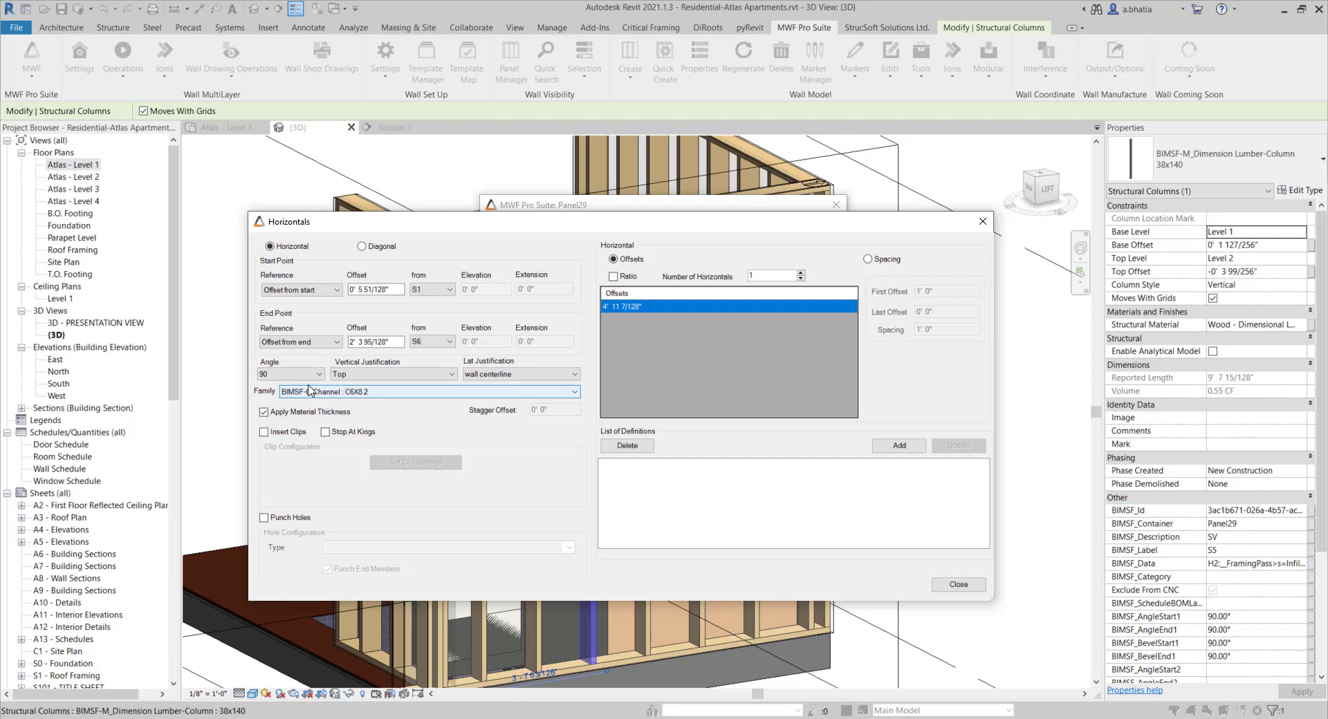
pyautogui.click(428, 375)
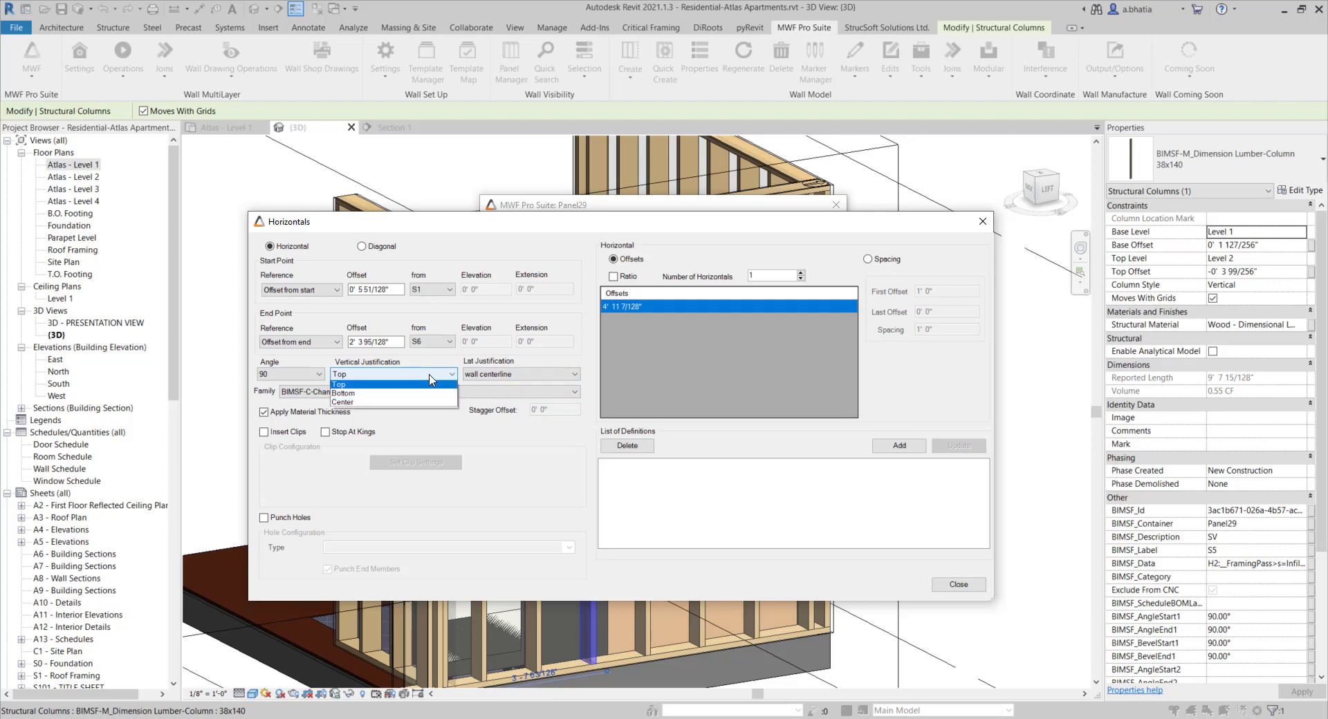
pyautogui.click(388, 395)
pyautogui.click(495, 375)
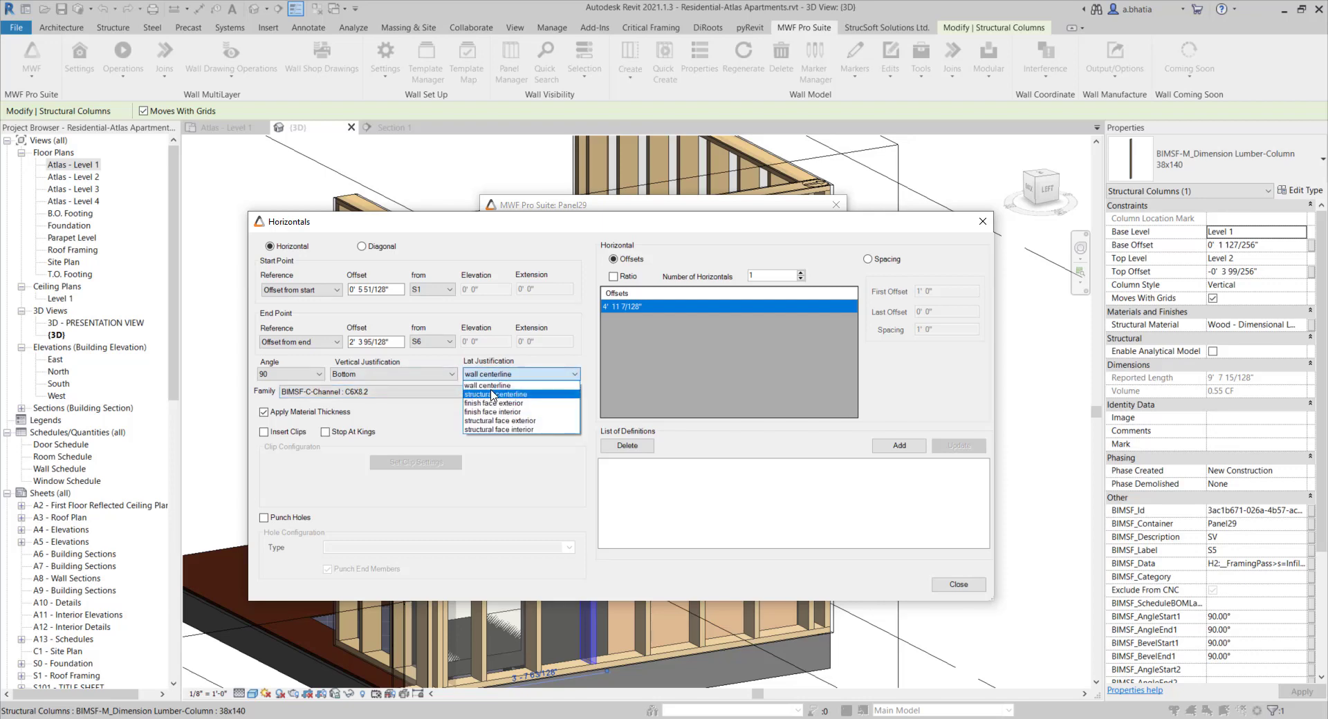
pyautogui.click(490, 430)
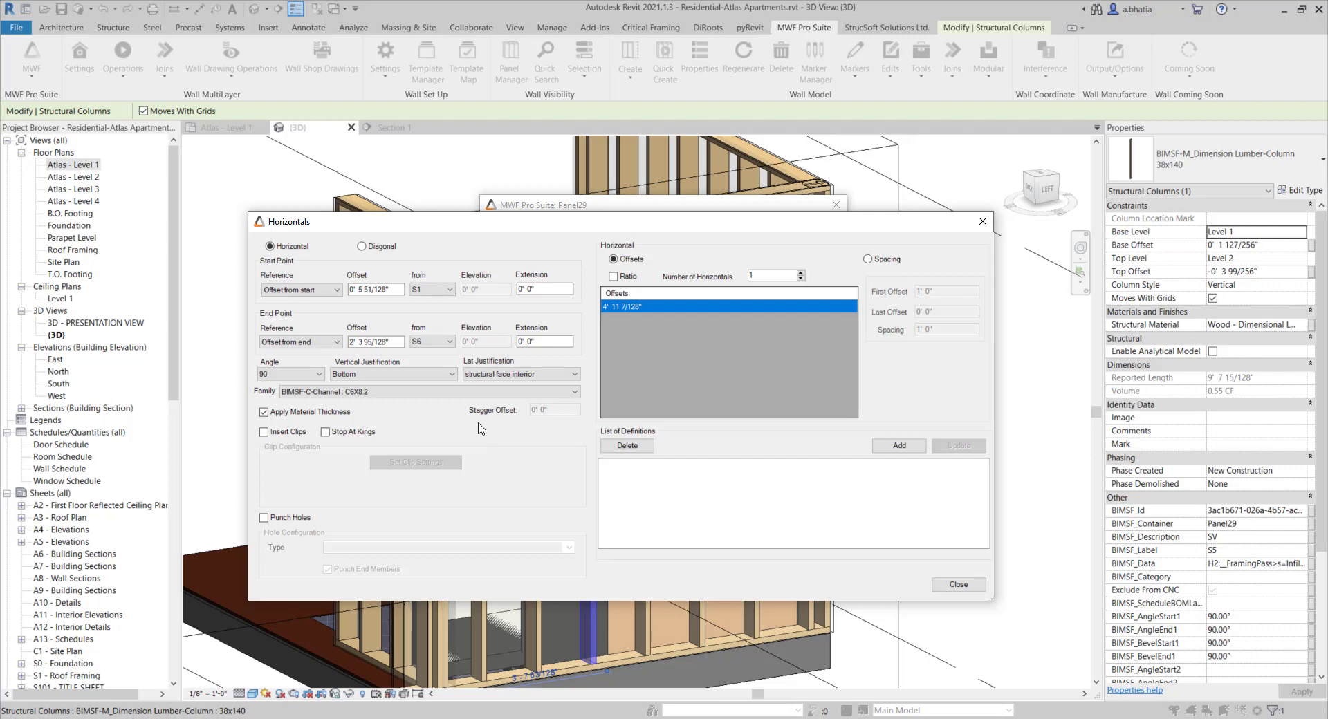
# Add a horizontal definition using the BIMSF-Dimension Lumber 2x4 family at a 4' 6" offset.
pyautogui.click(343, 393)
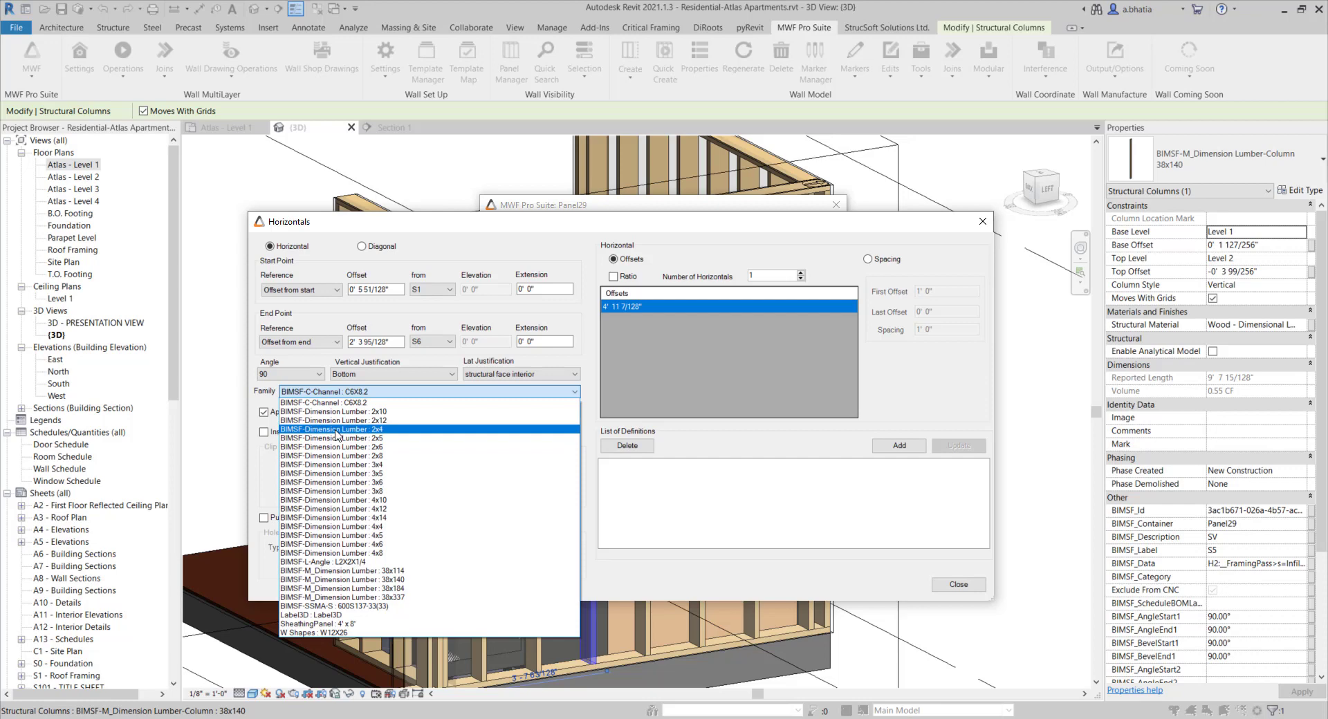
pyautogui.click(337, 430)
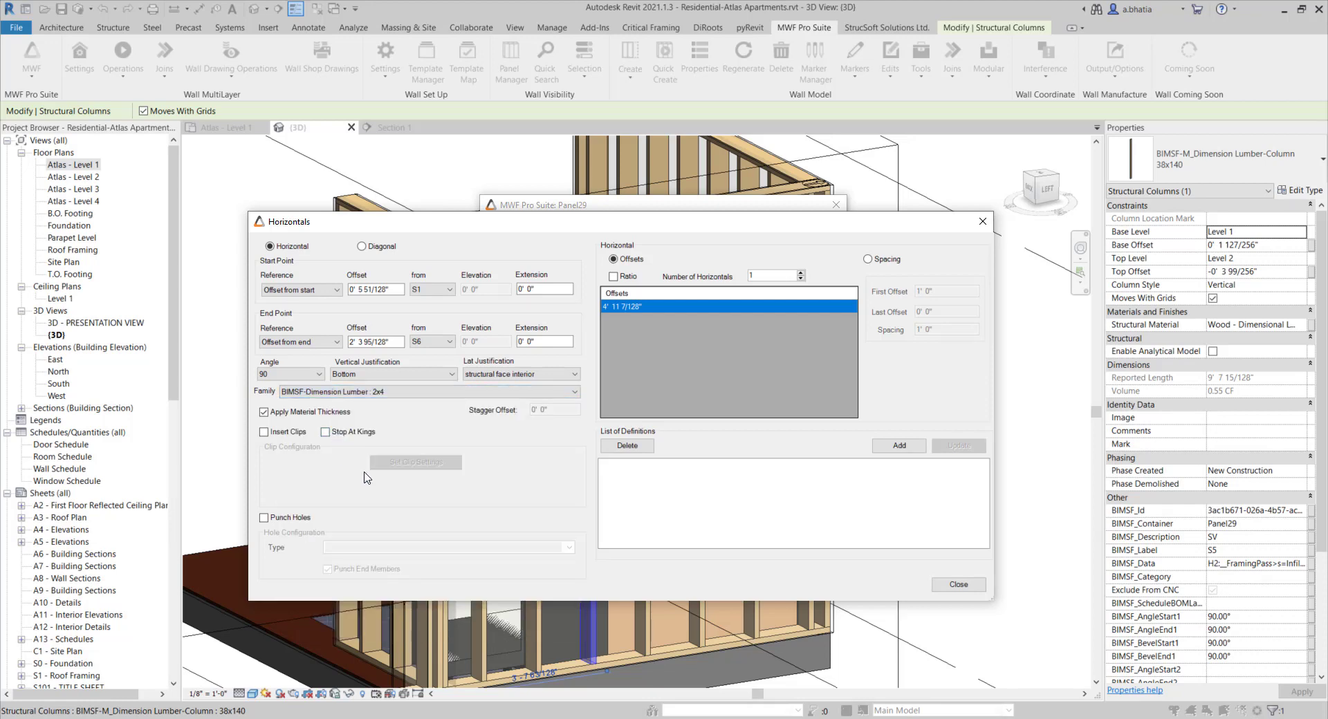
pyautogui.click(735, 313)
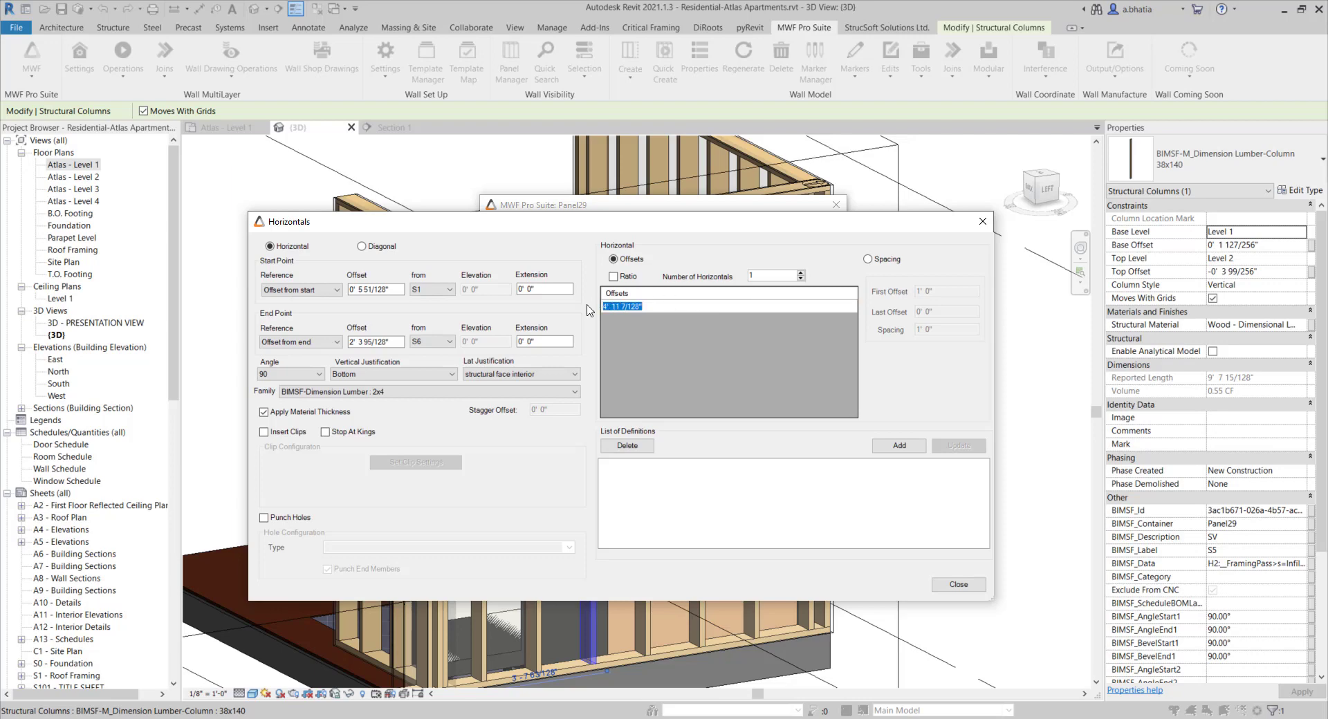
pyautogui.write('4\'6"')
pyautogui.click(895, 448)
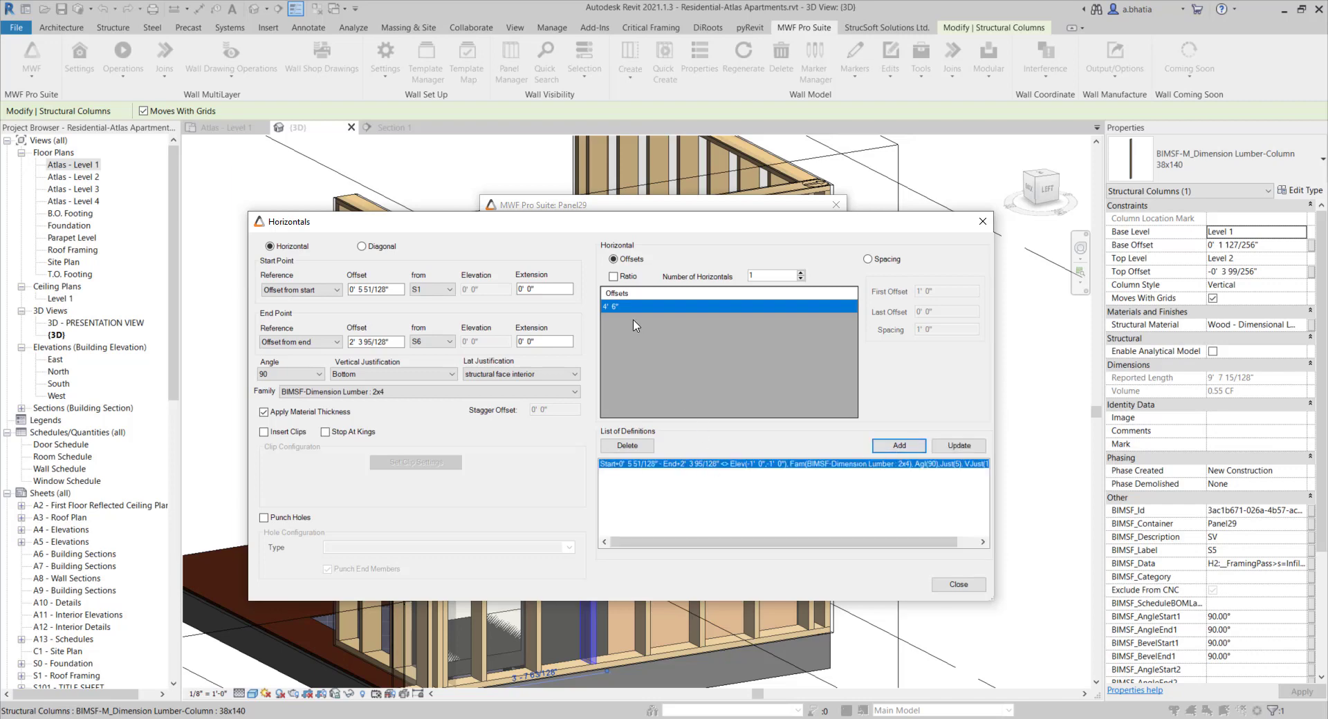
# Add a second horizontal definition with Top vertical justification at a 7' 0" offset.
pyautogui.click(385, 375)
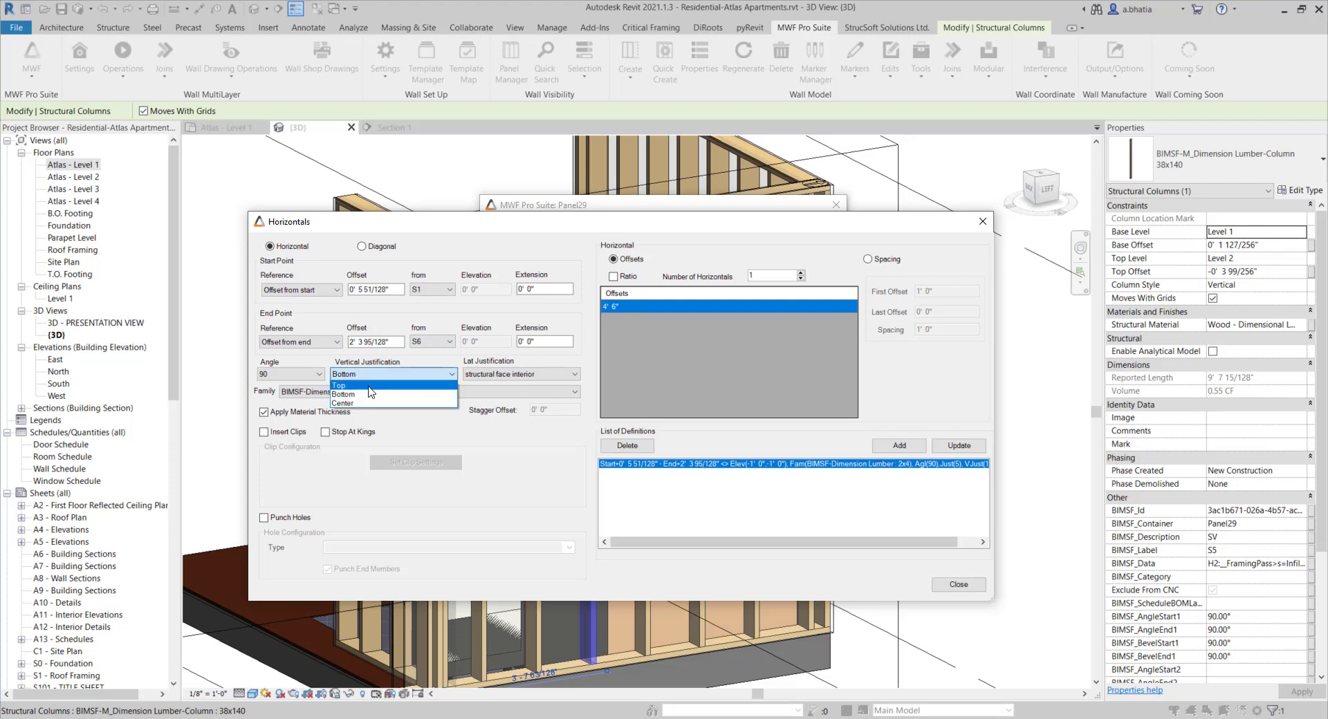
pyautogui.click(369, 386)
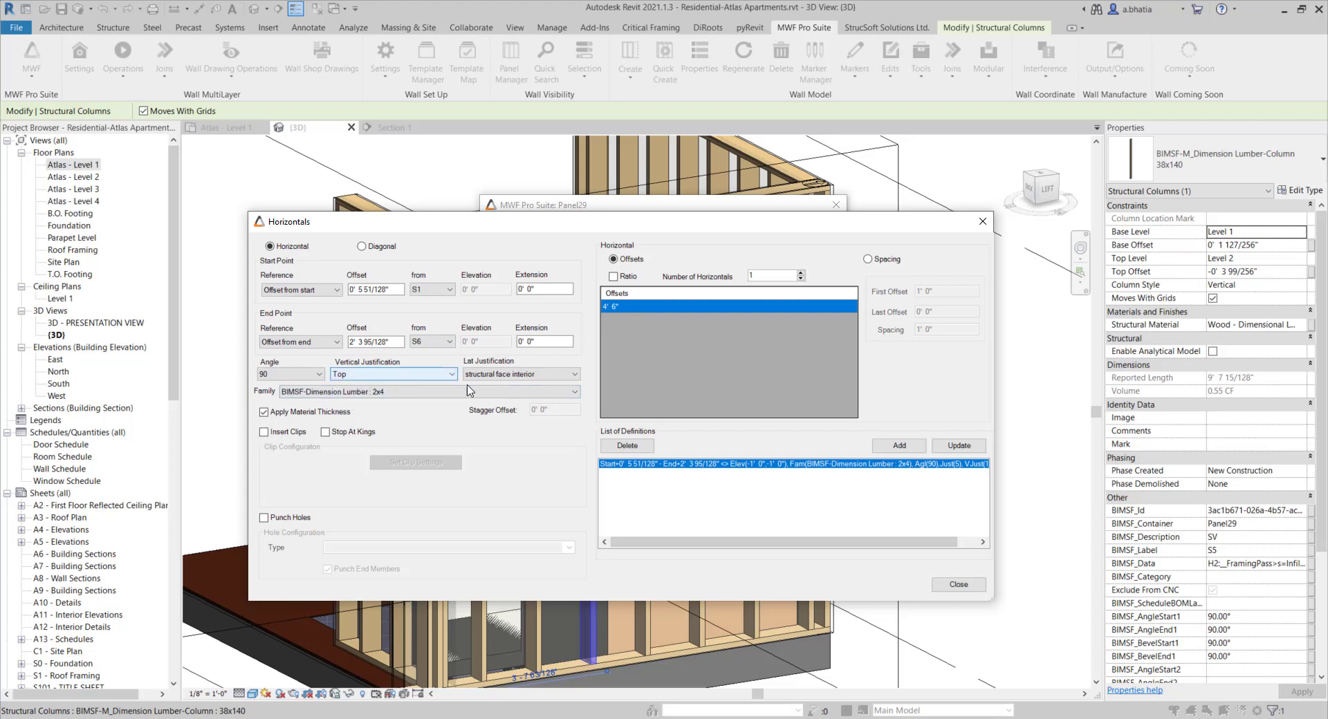
pyautogui.click(625, 309)
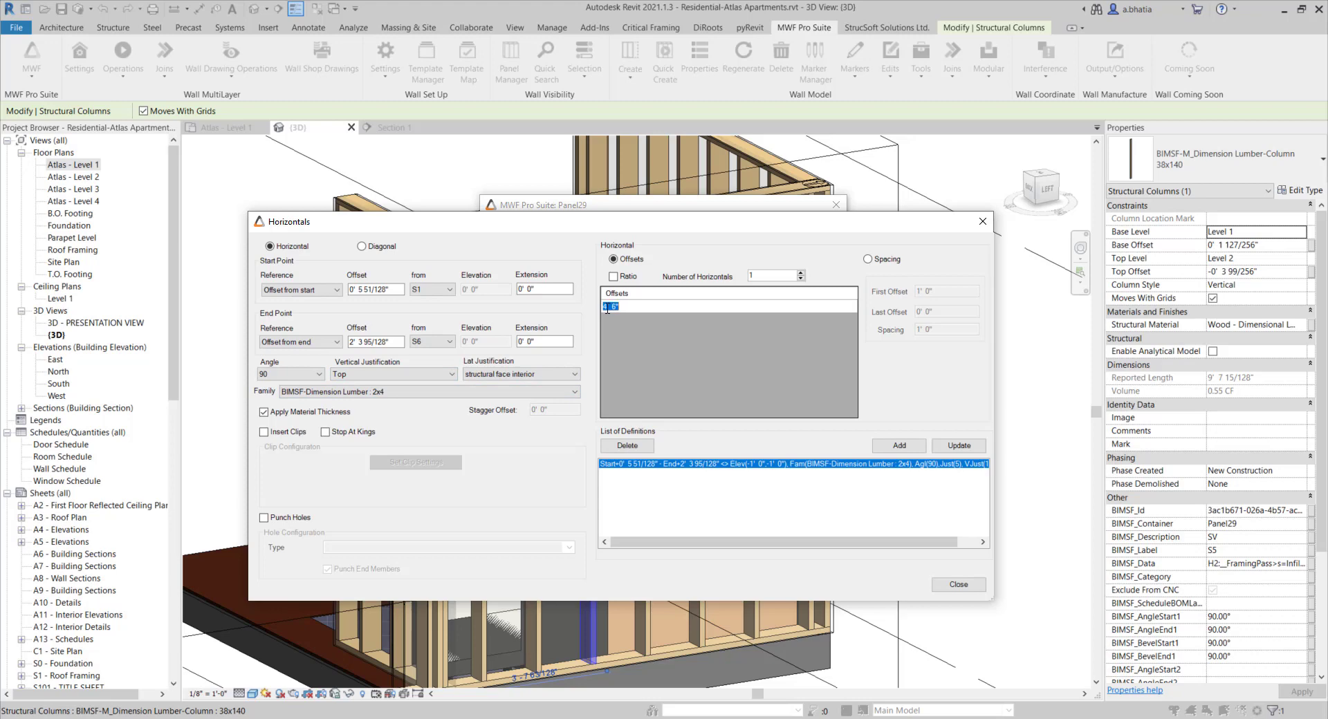
pyautogui.moveTo(608, 309); pyautogui.dragTo(601, 309)
pyautogui.moveTo(659, 306); pyautogui.dragTo(610, 309)
pyautogui.click(900, 446)
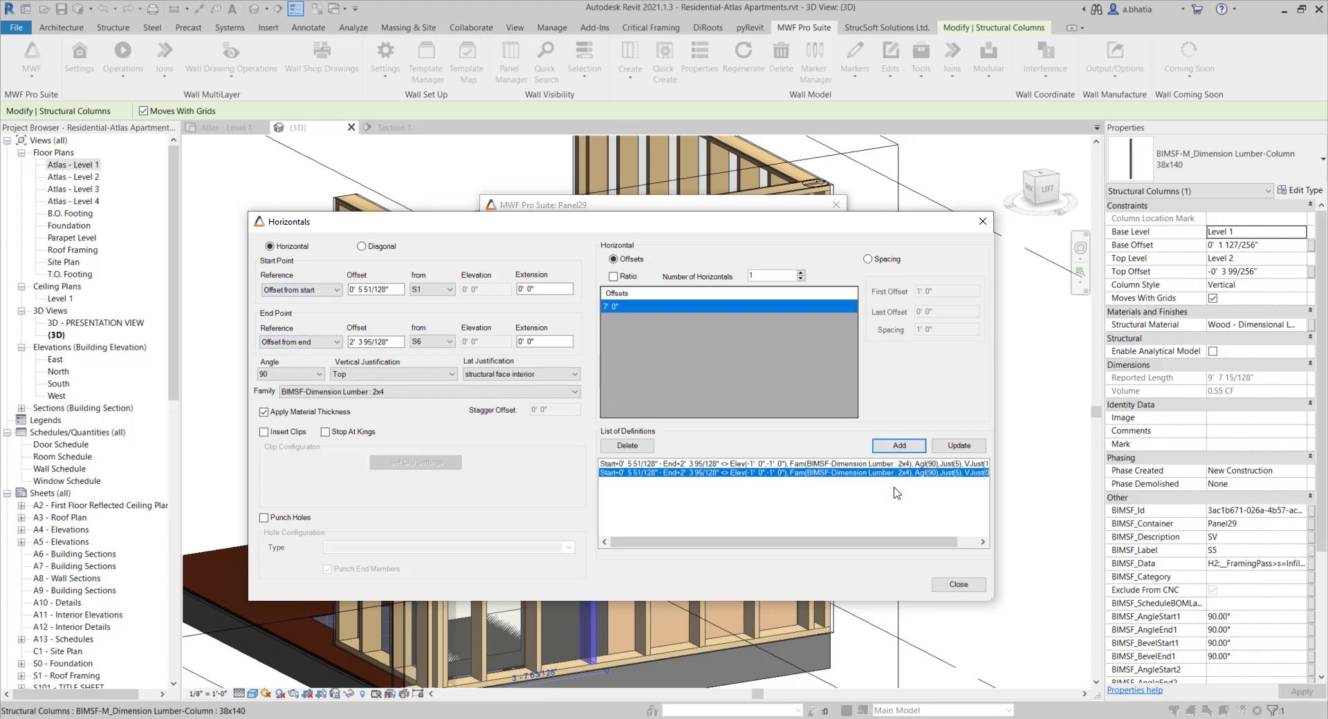
# Review the first horizontal definition, then apply both definitions to Panel29 to generate the backing members.
pyautogui.click(750, 463)
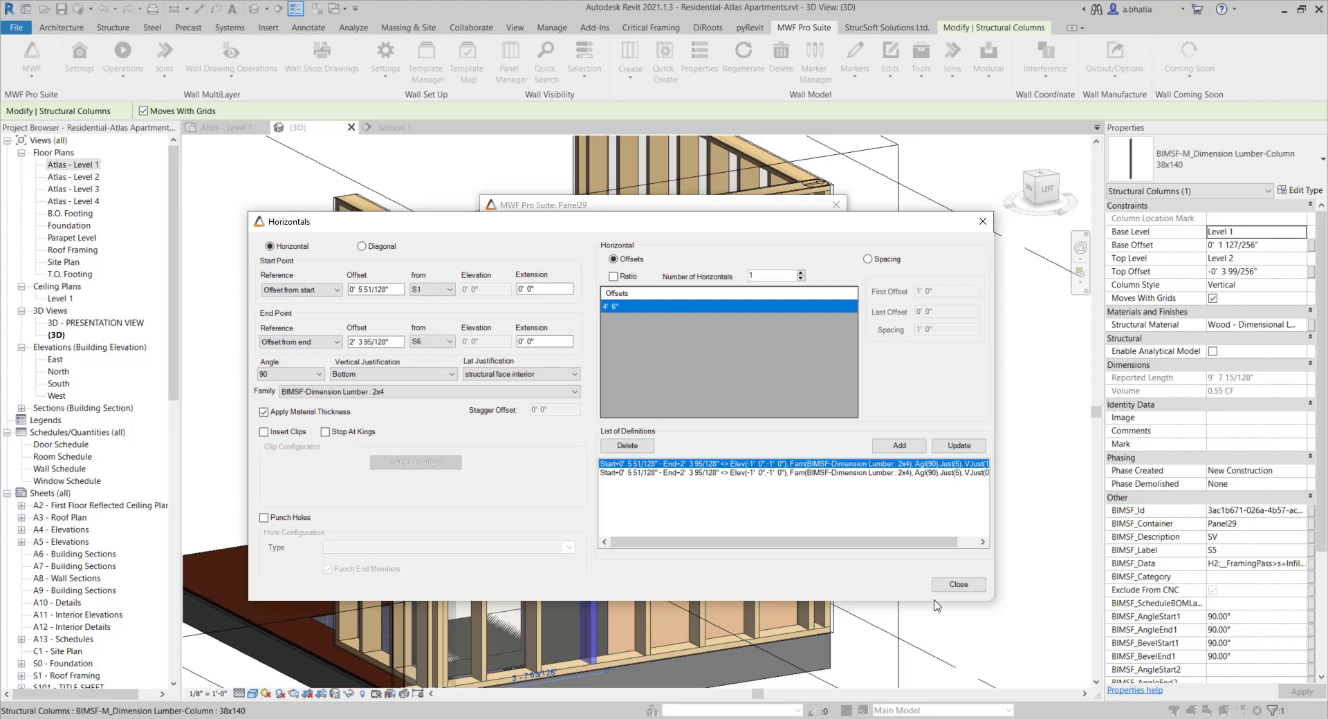
pyautogui.click(954, 586)
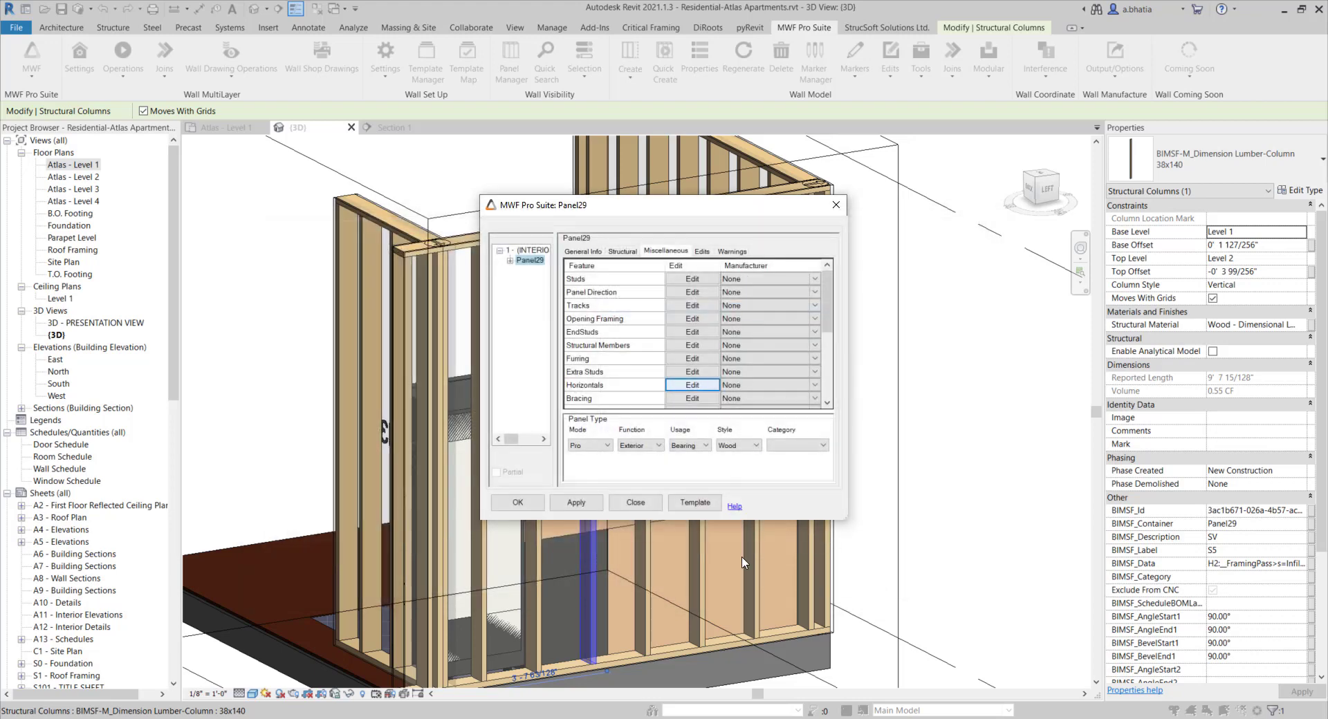
pyautogui.click(516, 503)
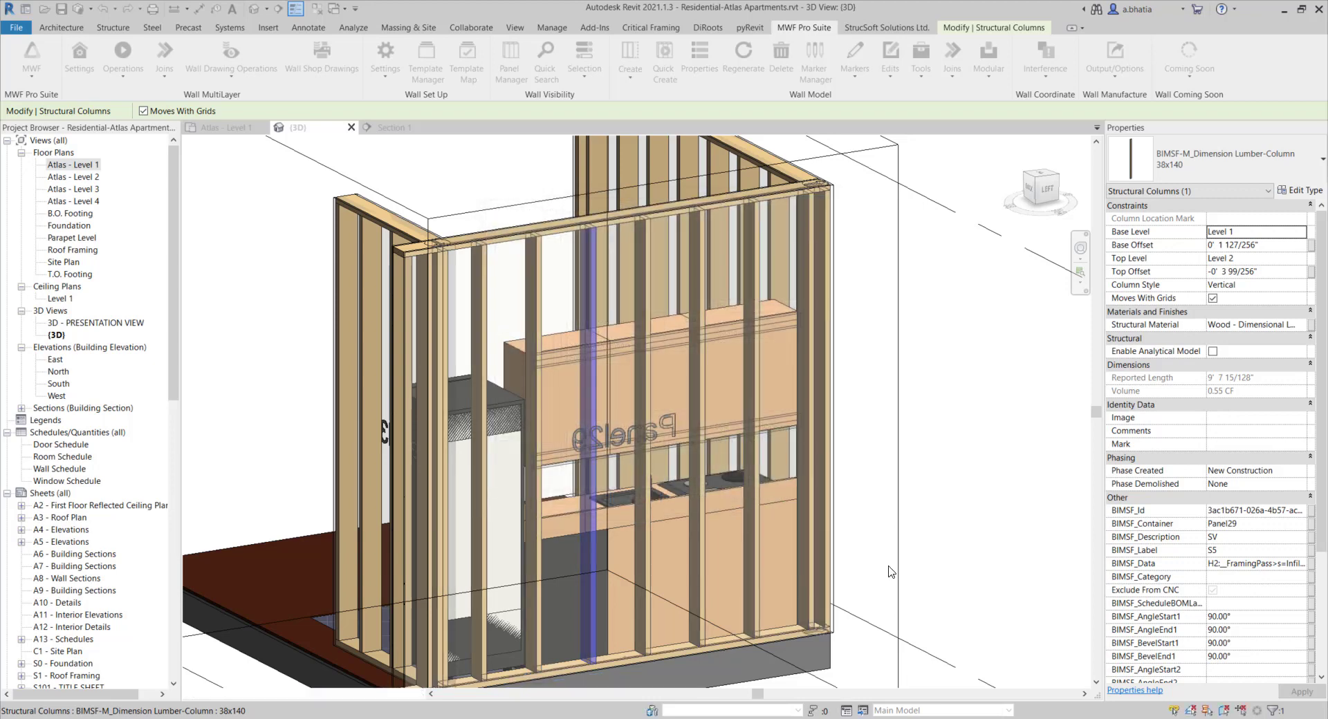
pyautogui.scroll(3, 541, 375)
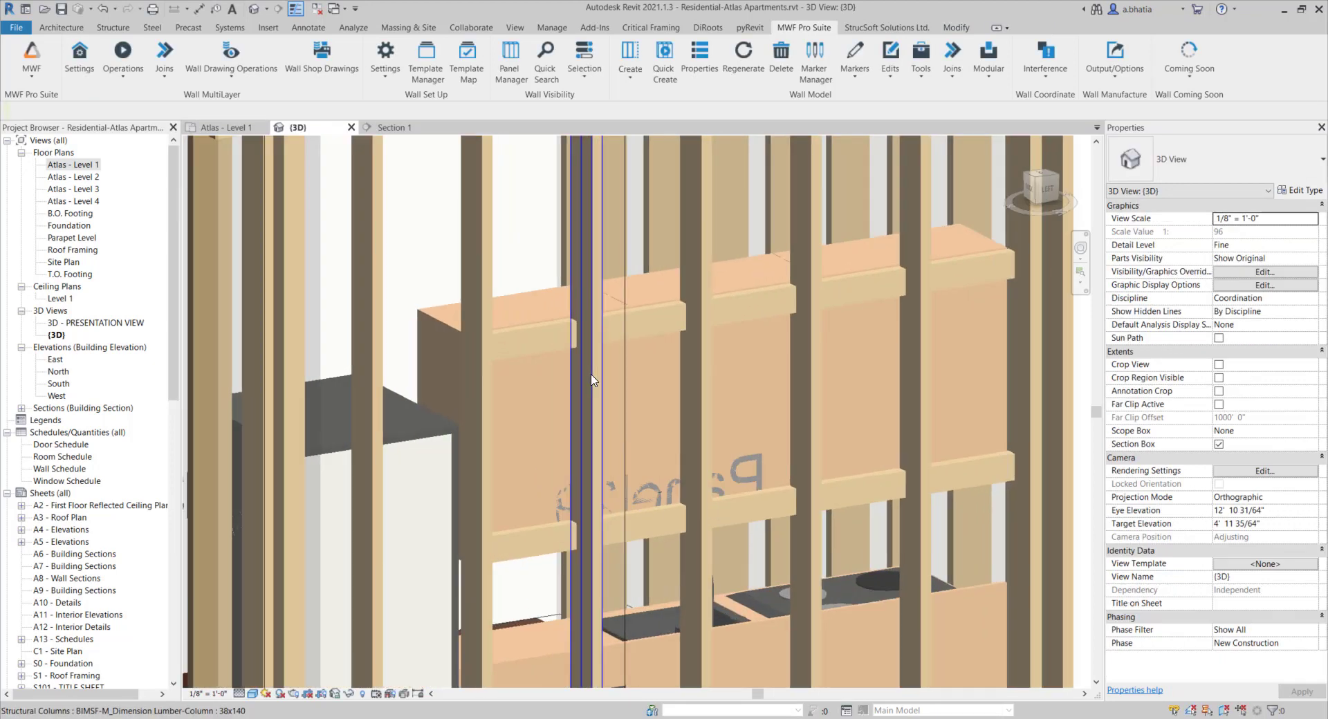
pyautogui.scroll(-3, 554, 490)
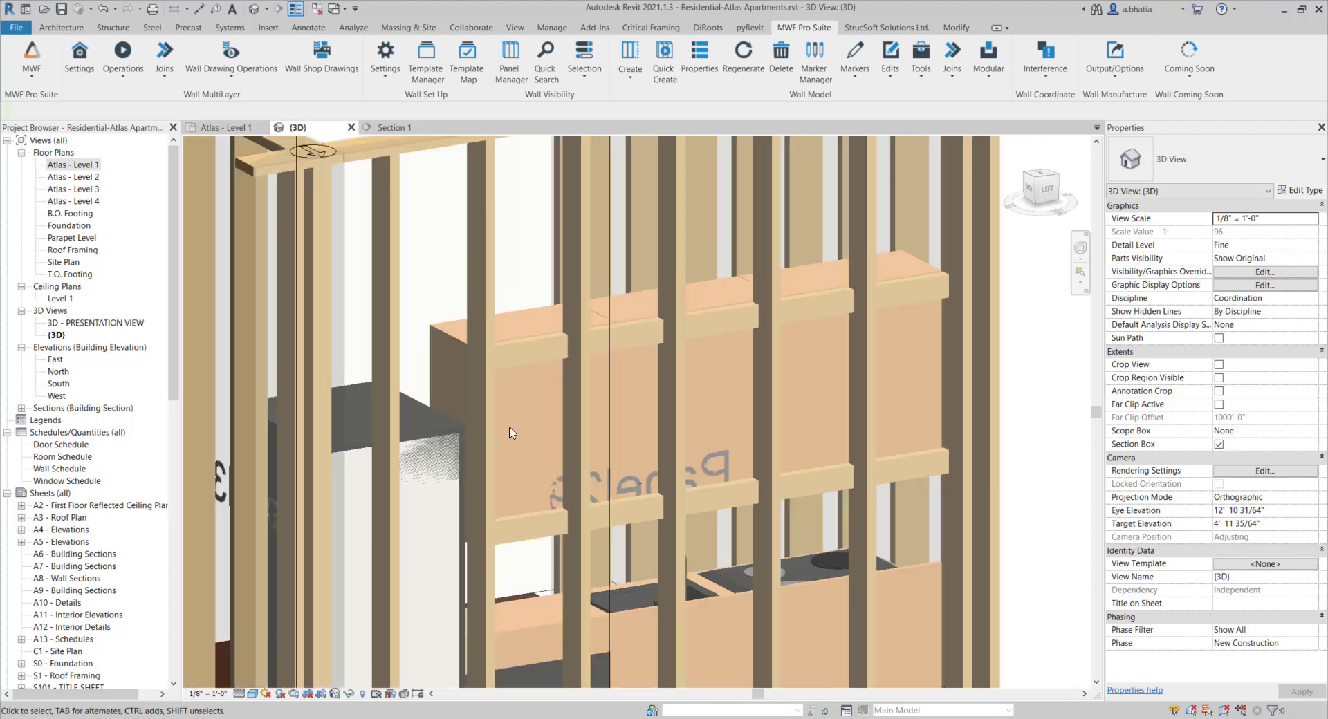
pyautogui.scroll(2, 541, 501)
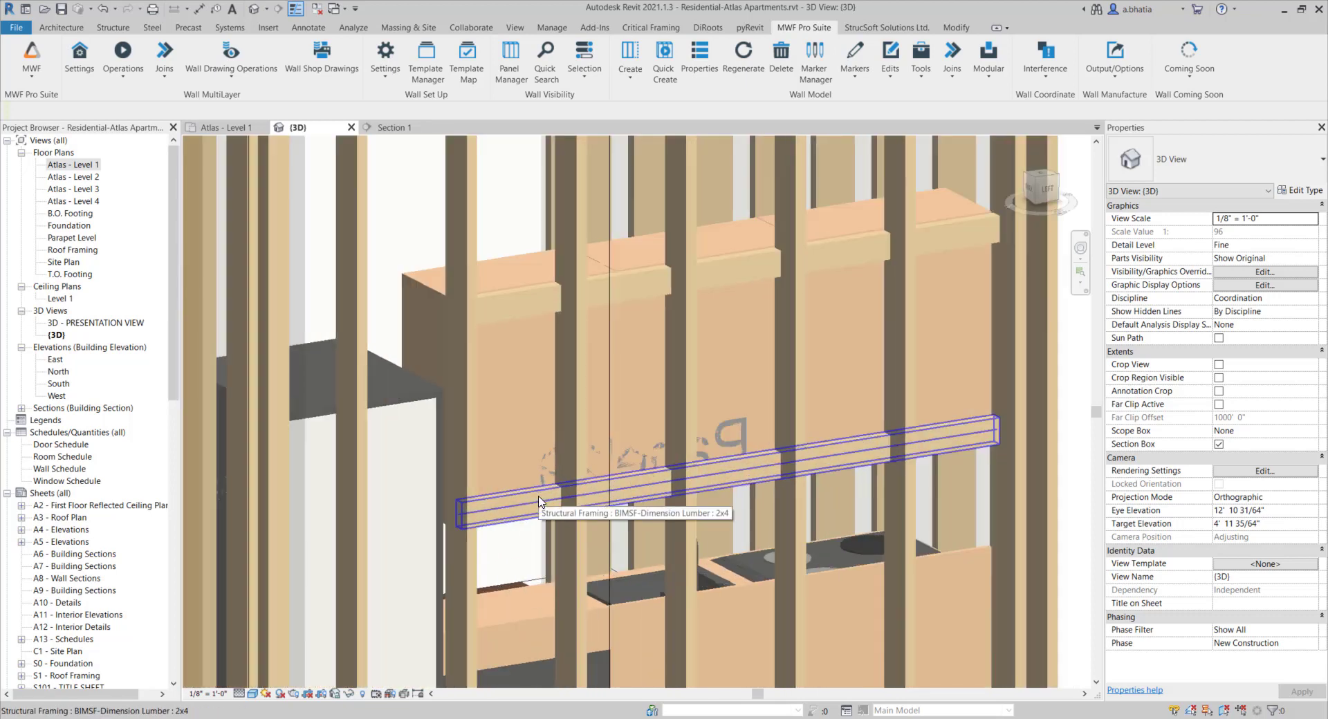
# Enable Split Horizontal Studs in Panel29's structural properties from the lower backing member and apply the change to the panel.
pyautogui.click(543, 505)
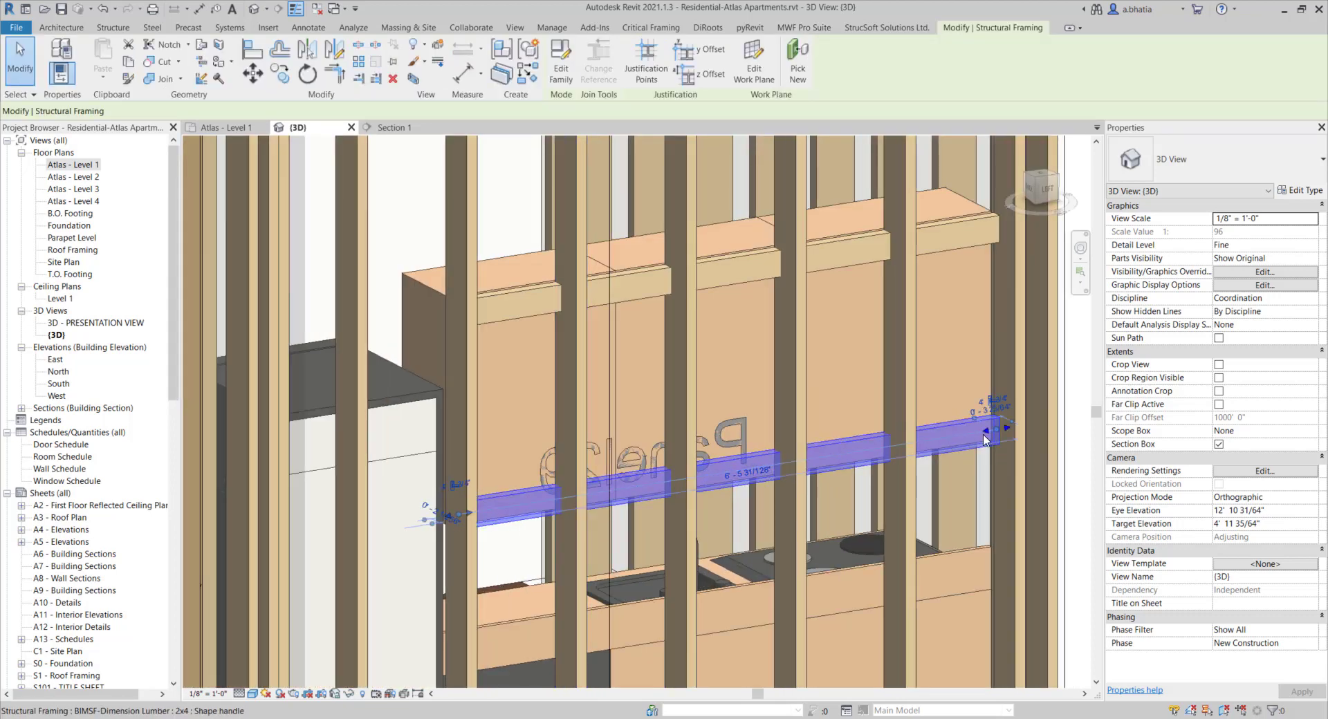
pyautogui.scroll(-3, 687, 427)
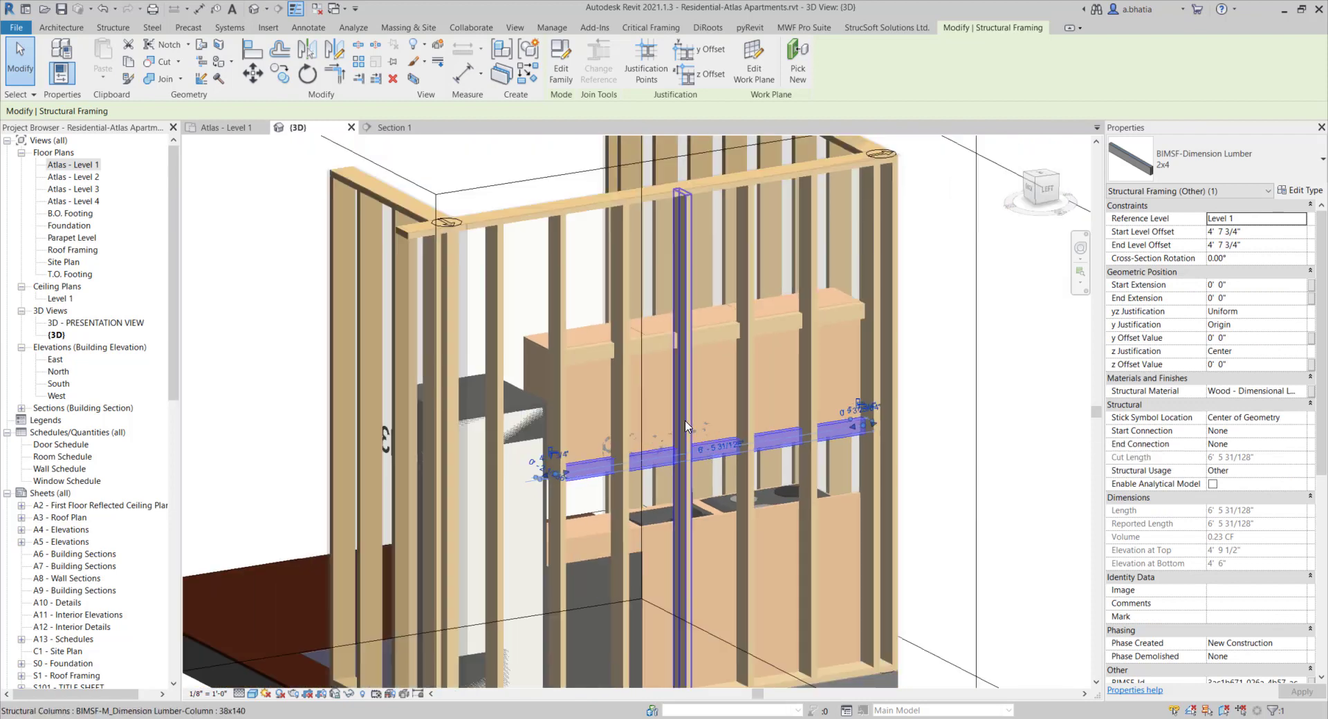
pyautogui.click(802, 27)
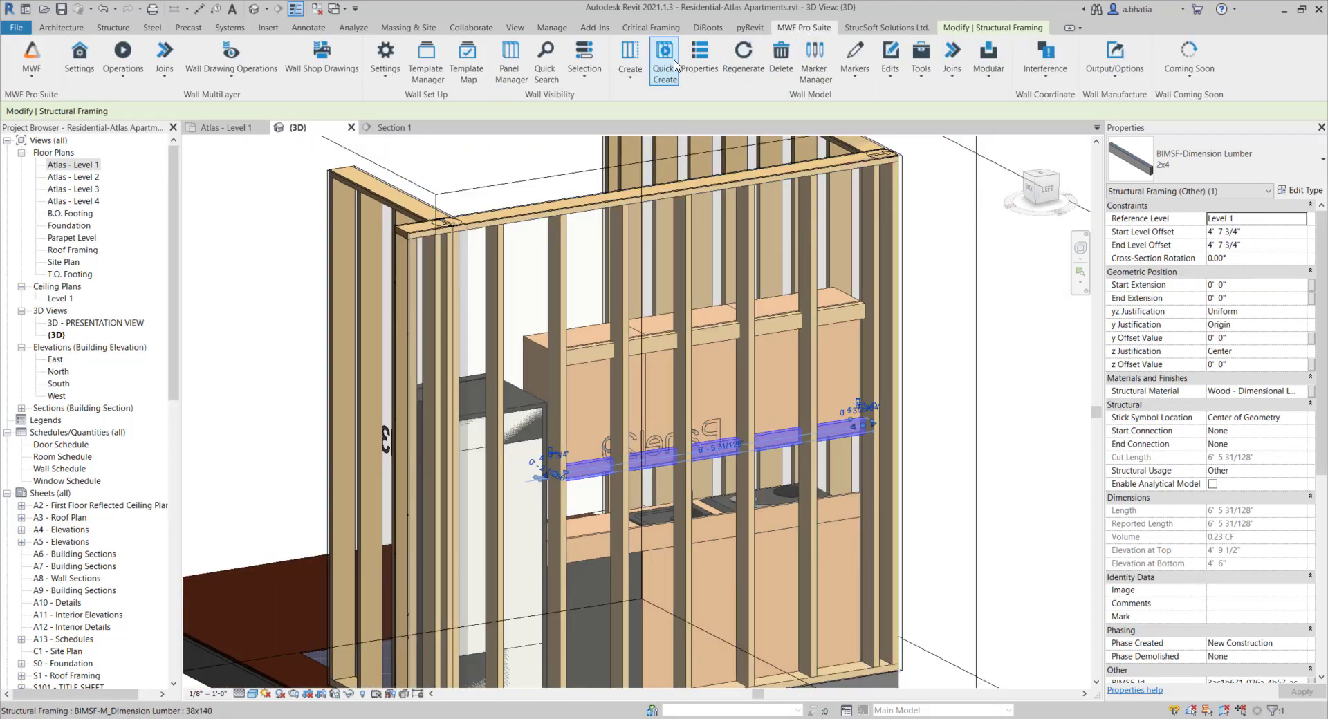
pyautogui.click(700, 58)
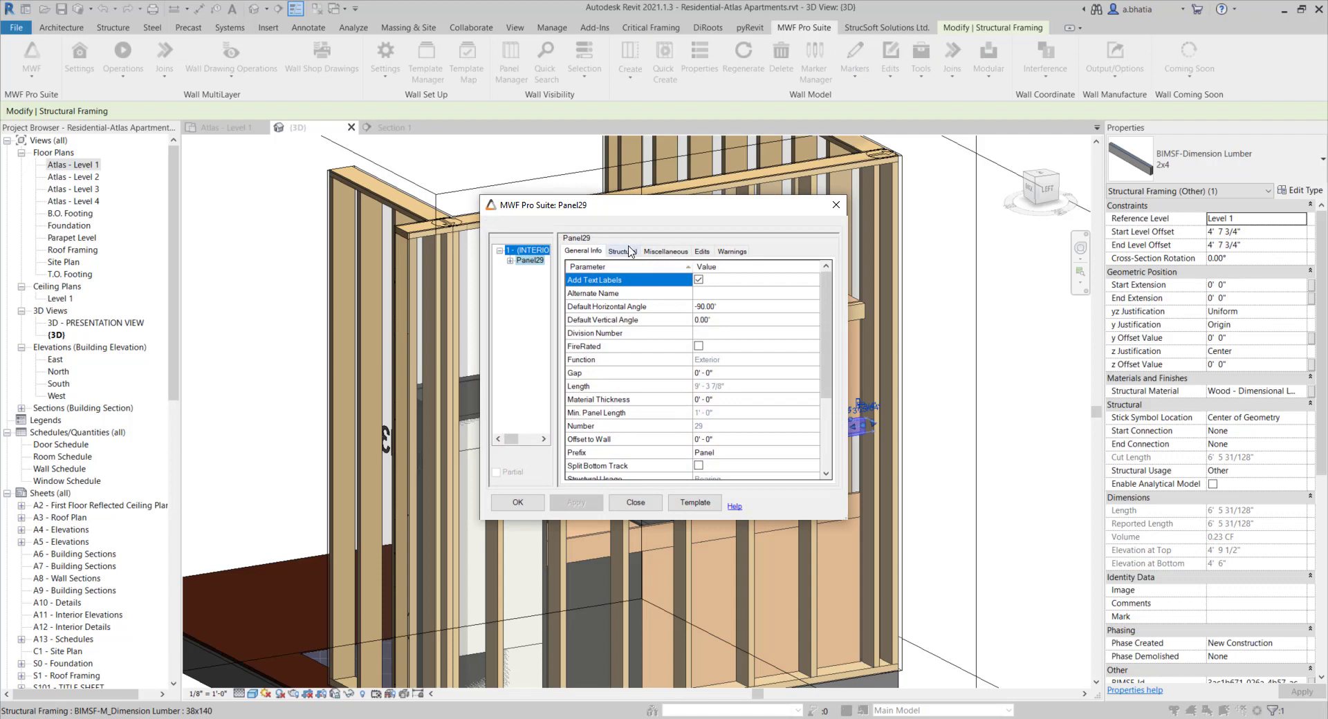
pyautogui.click(625, 252)
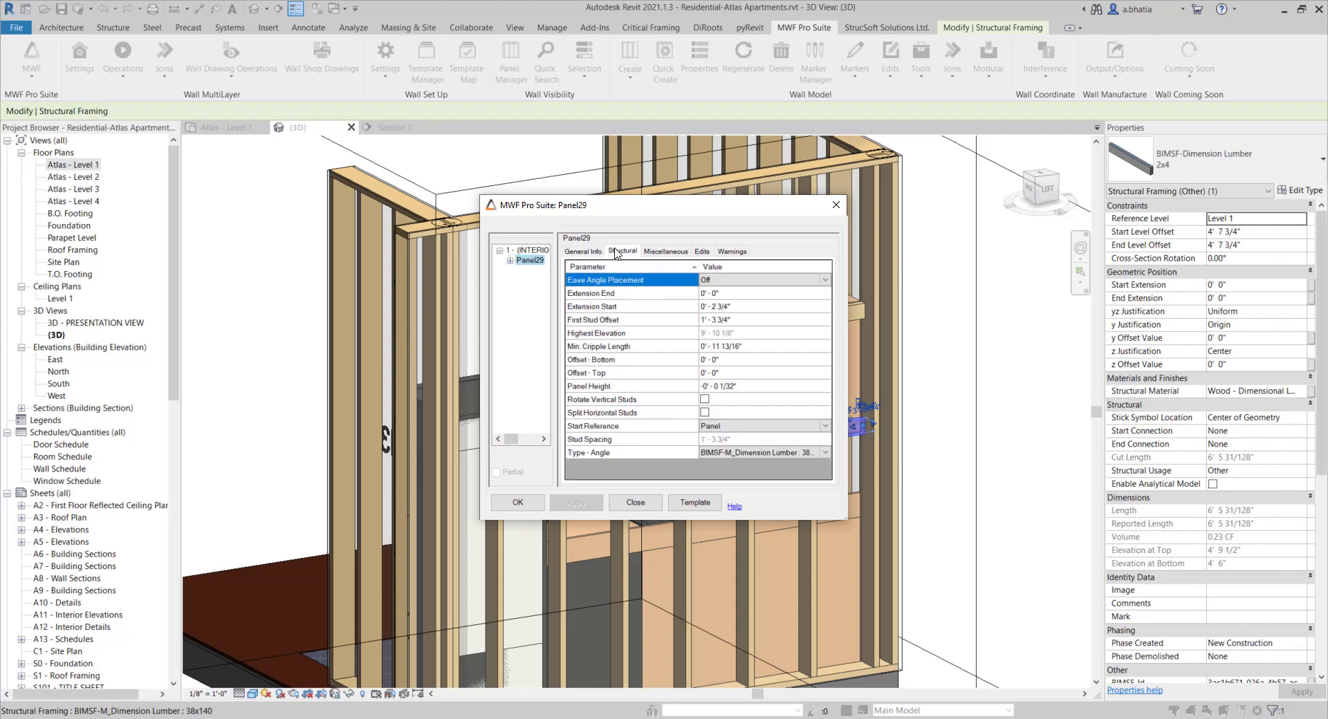
pyautogui.click(596, 413)
pyautogui.click(703, 413)
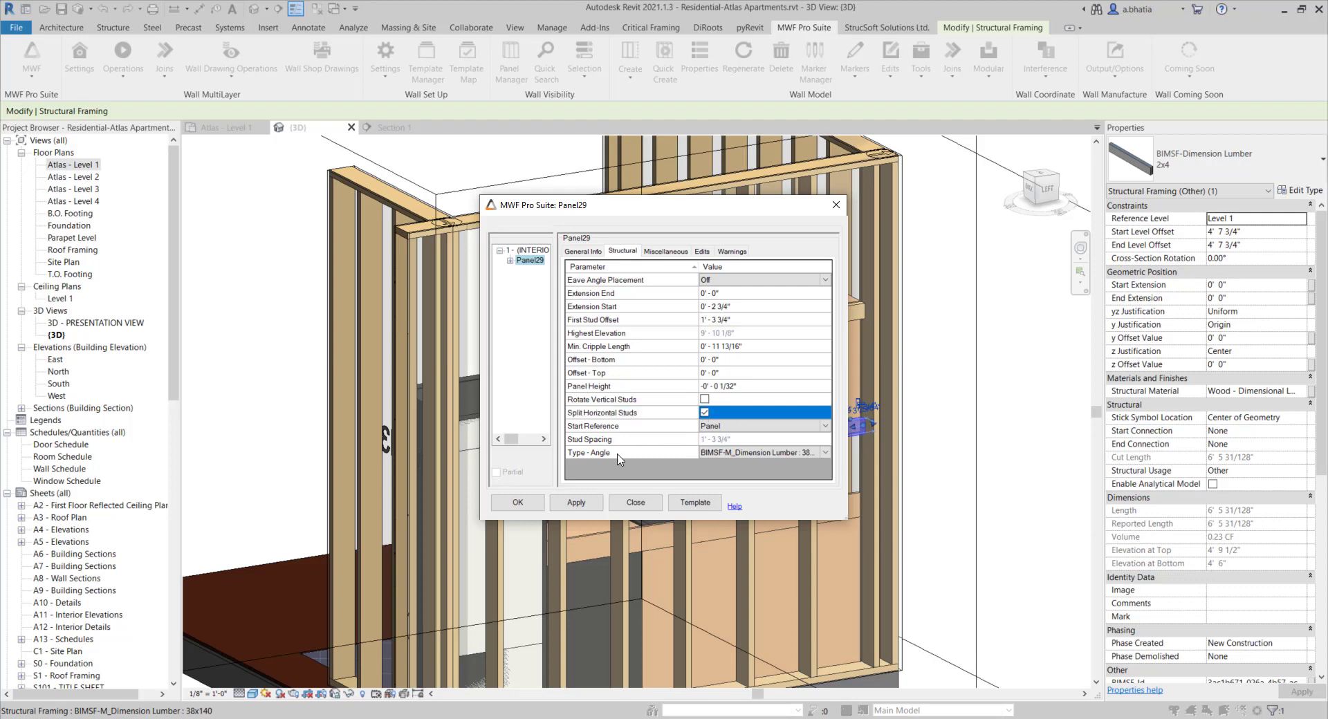
pyautogui.click(525, 505)
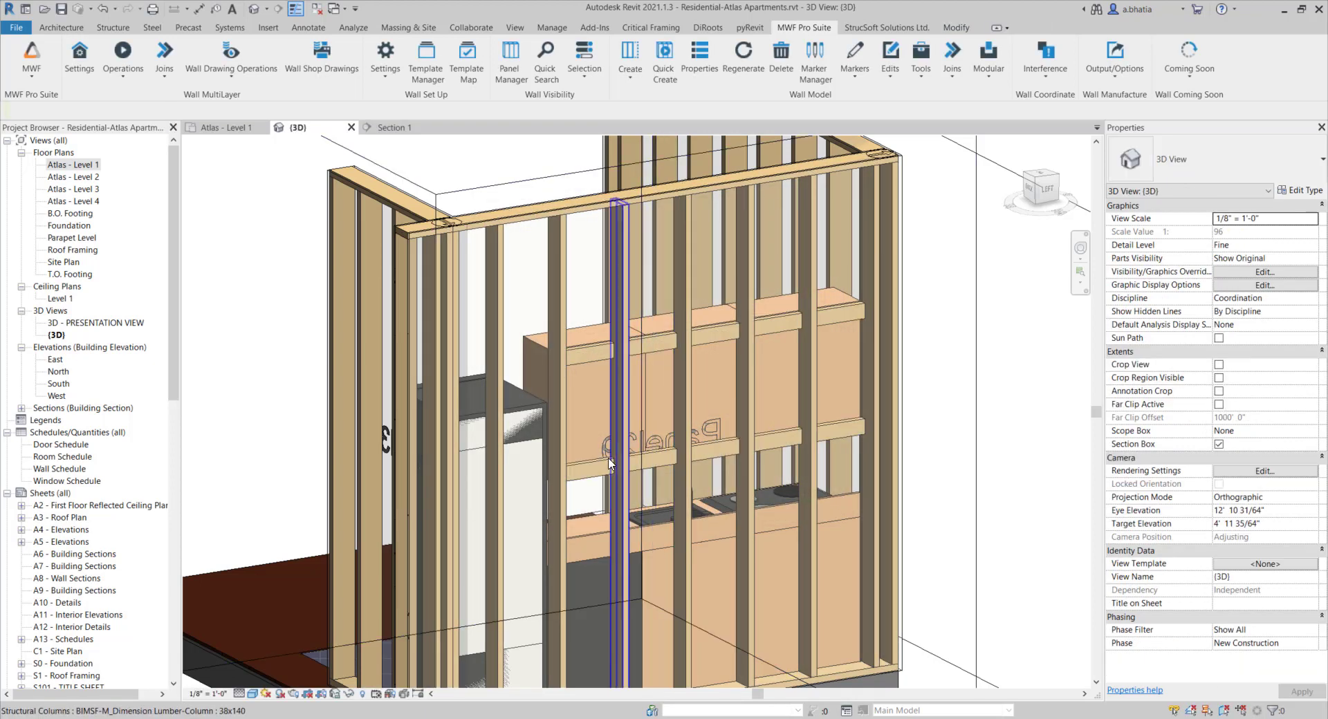
pyautogui.click(602, 465)
pyautogui.press('Escape')
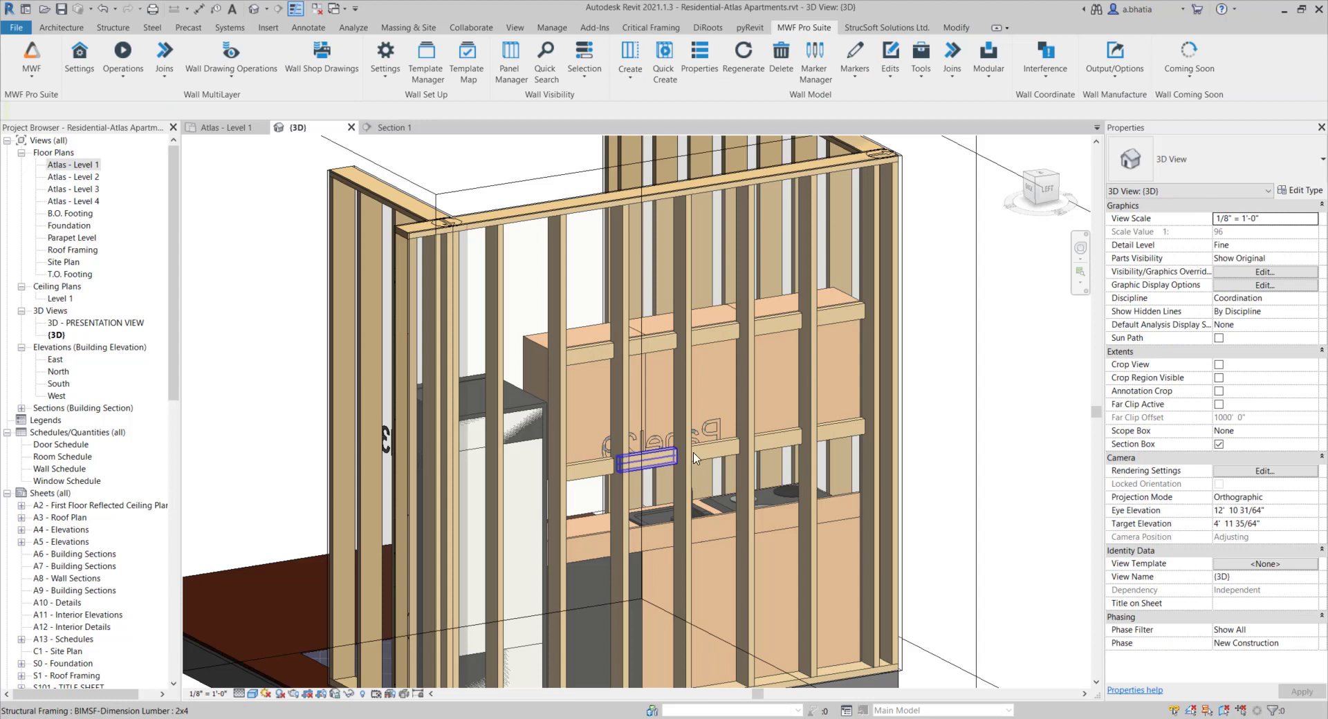